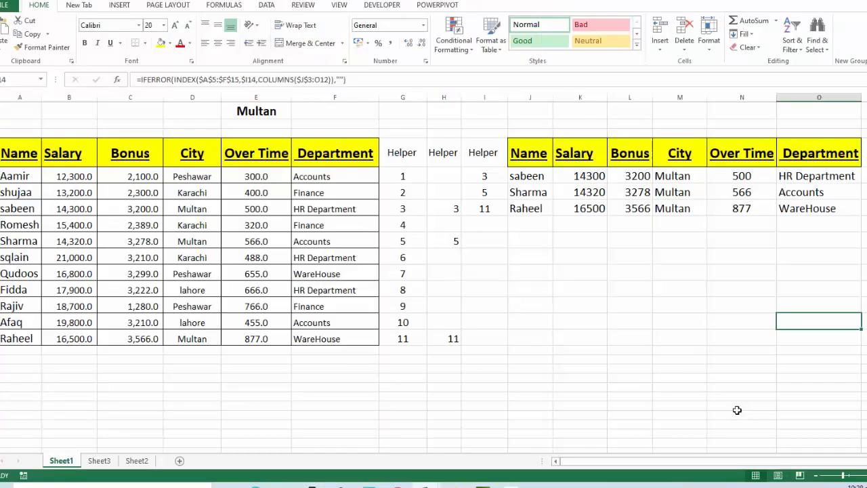
# Select all cells on the sheet that contain constants.
pyautogui.click(737, 410)
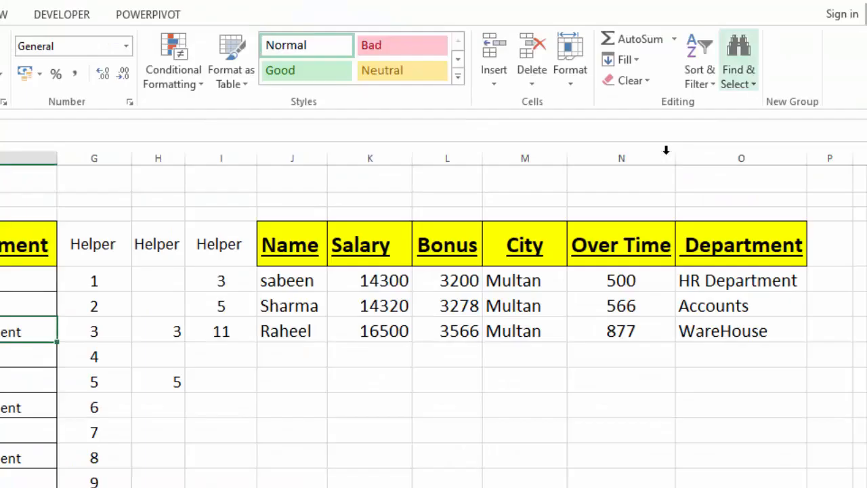
pyautogui.click(754, 80)
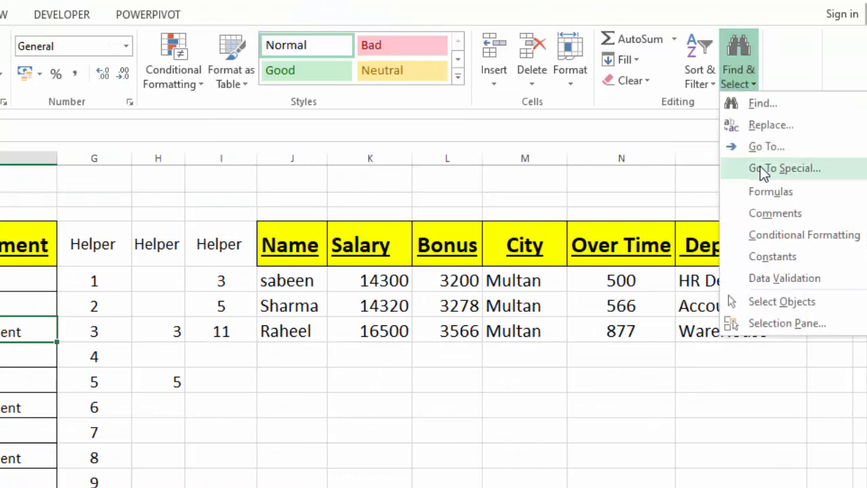
pyautogui.click(776, 261)
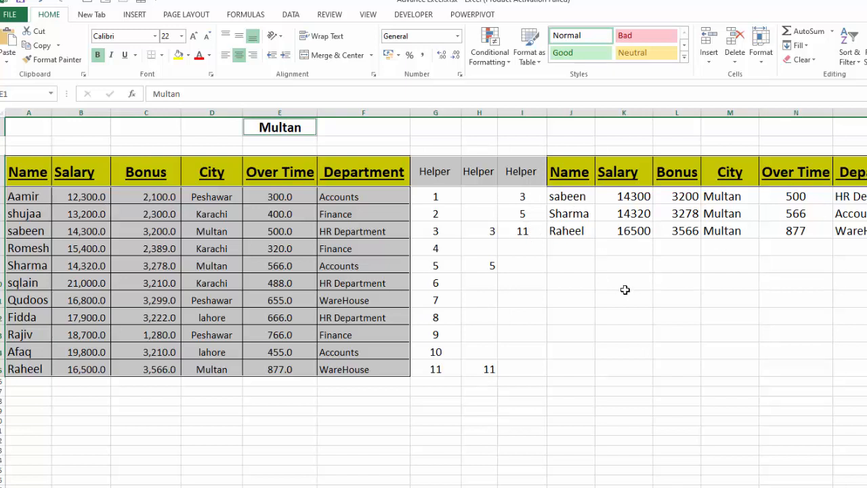
# Examine the formulas behind the three Helper columns between the source table and the extracted table.
pyautogui.click(439, 197)
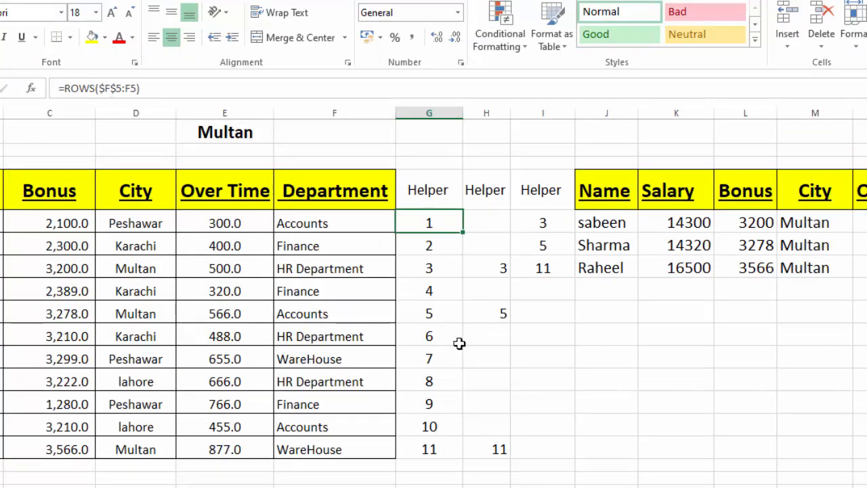
pyautogui.click(439, 398)
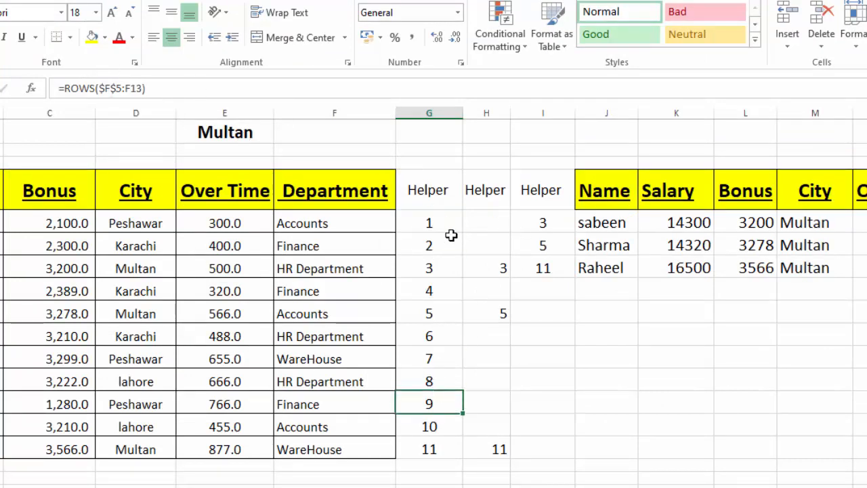
pyautogui.click(489, 242)
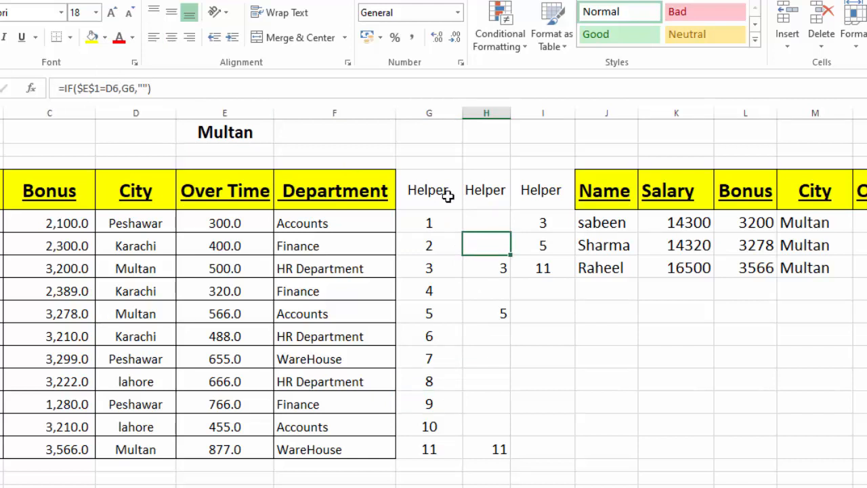
pyautogui.click(484, 215)
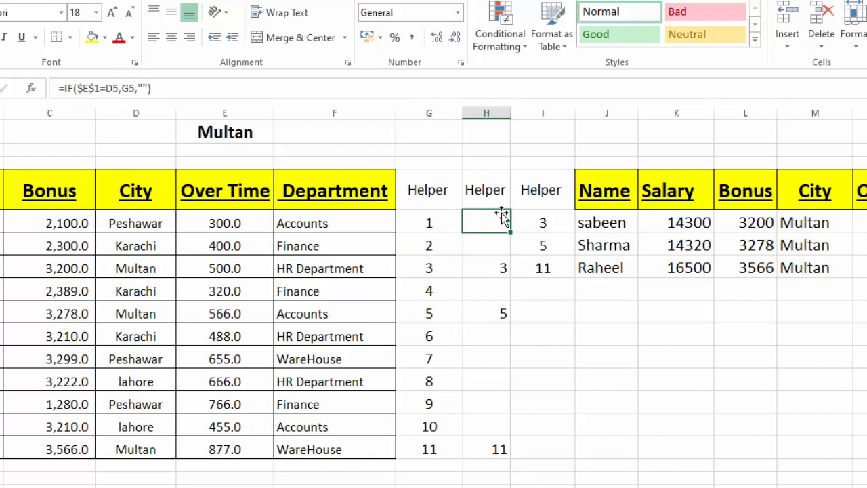
pyautogui.click(547, 226)
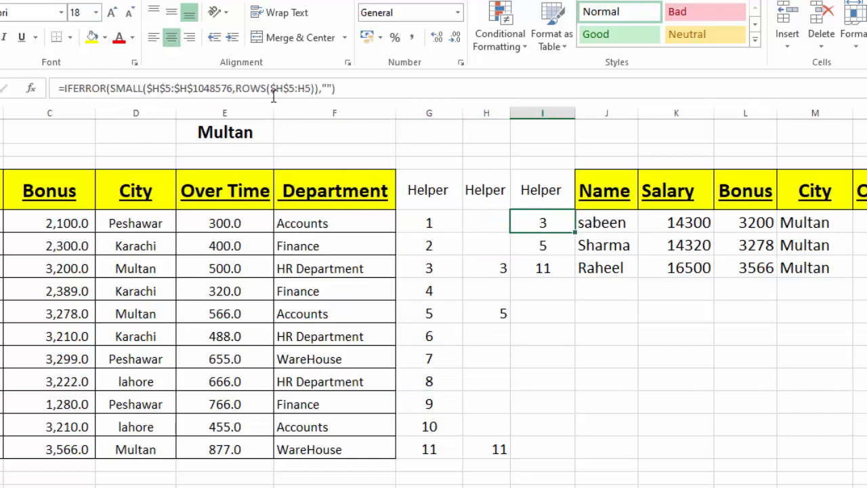
# Examine the IFERROR and INDEX formulas in the filled and blank cells of the extracted results table.
pyautogui.click(619, 218)
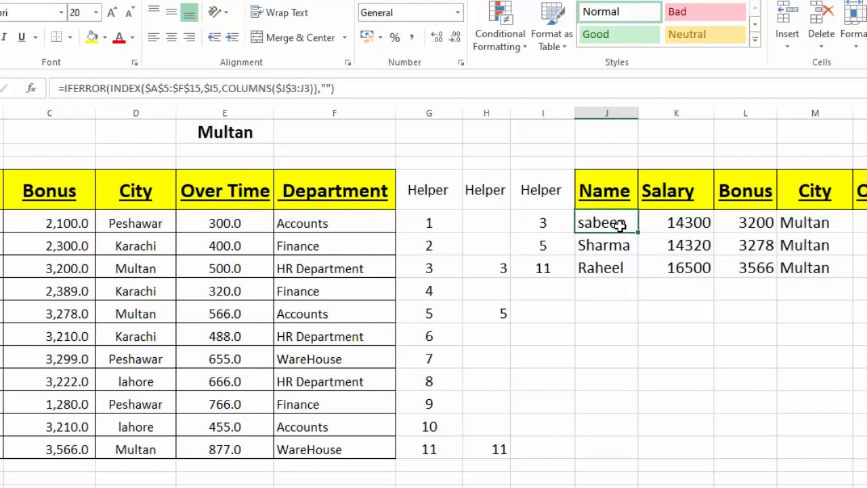
pyautogui.doubleClick(619, 220)
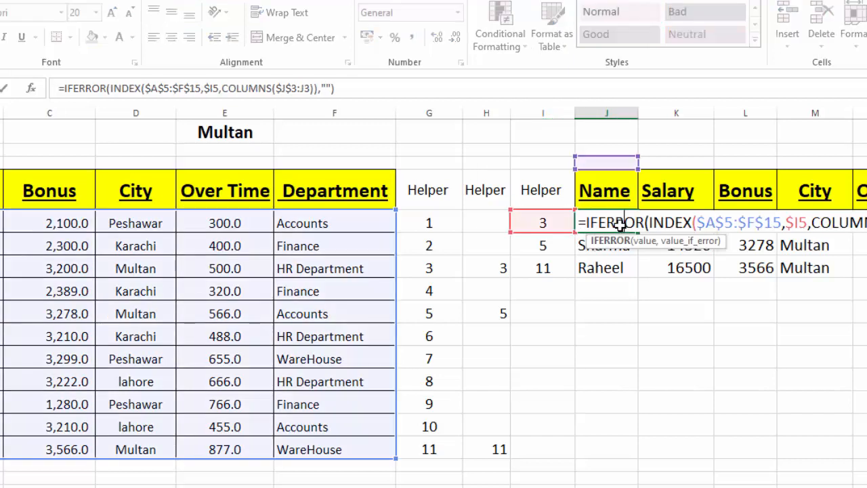
pyautogui.doubleClick(489, 265)
pyautogui.click(779, 267)
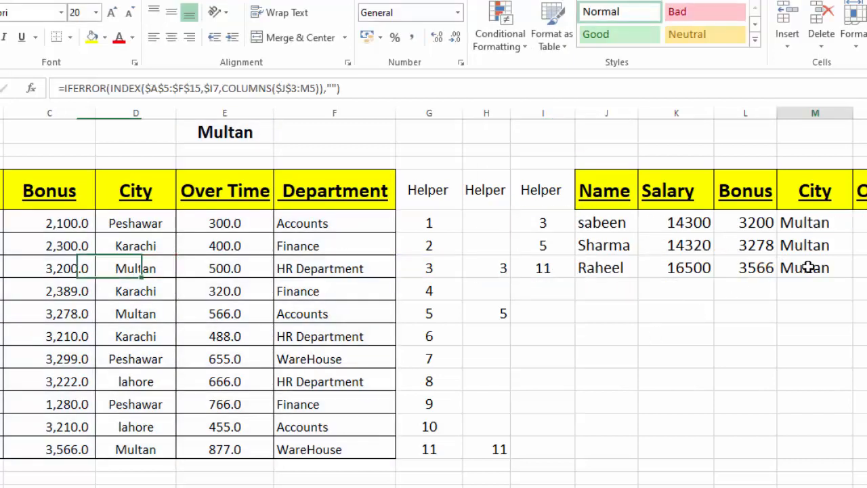
pyautogui.doubleClick(806, 268)
pyautogui.click(772, 348)
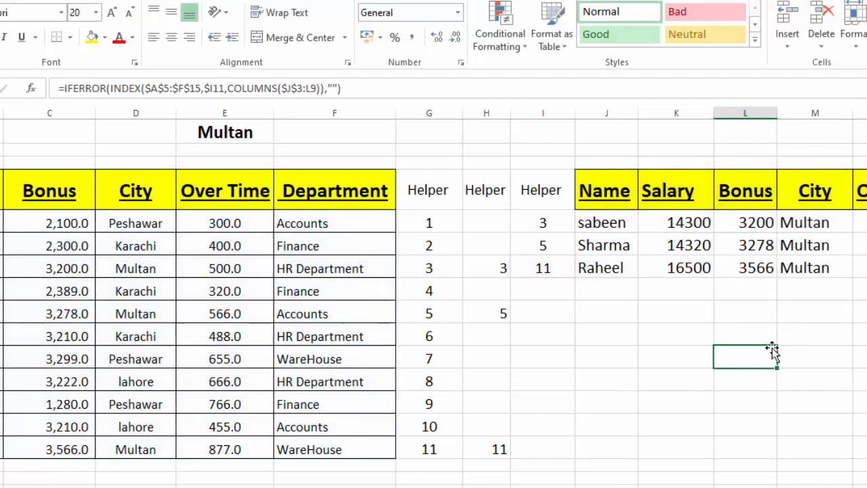
pyautogui.doubleClick(737, 358)
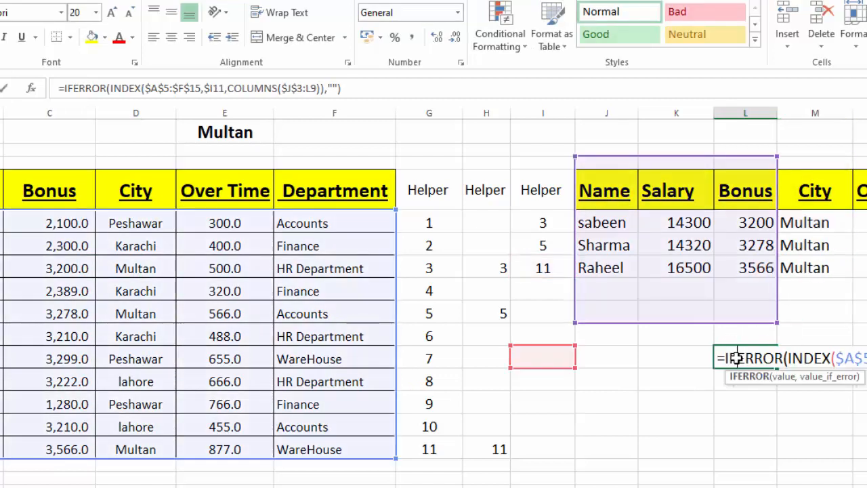
pyautogui.click(709, 405)
# Check whether the Department entry in cell F9 of the source table is a typed value or a formula.
pyautogui.click(309, 312)
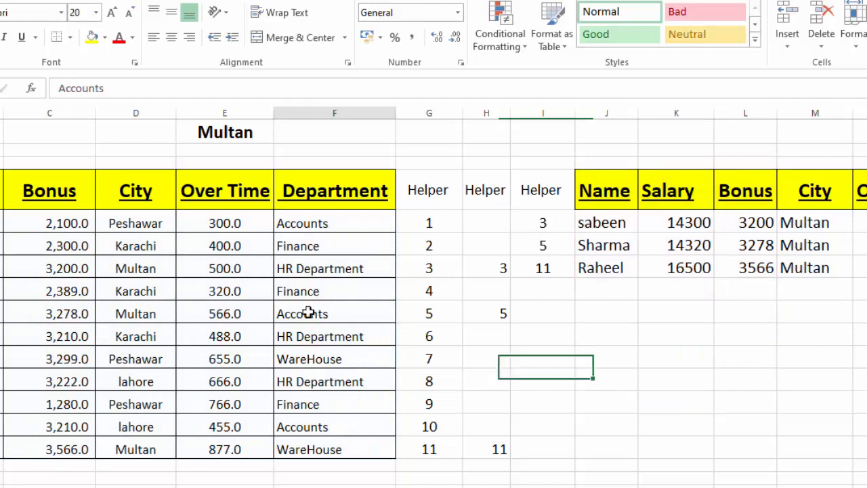
pyautogui.doubleClick(309, 312)
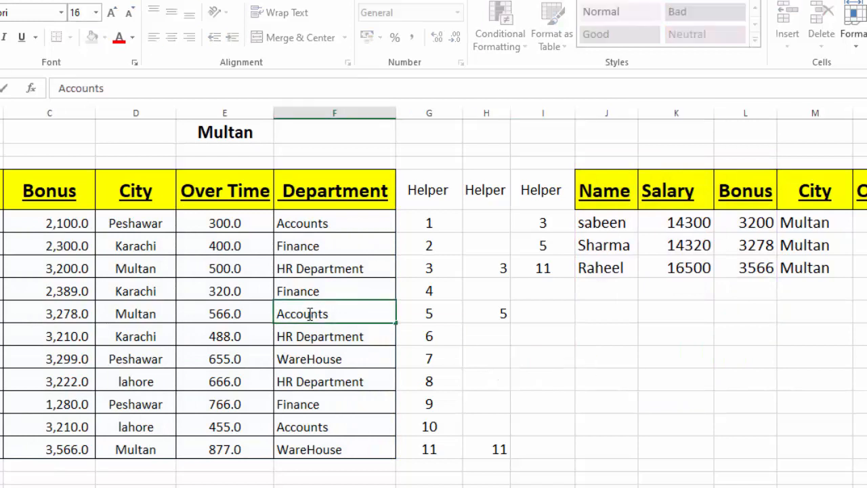
pyautogui.click(607, 484)
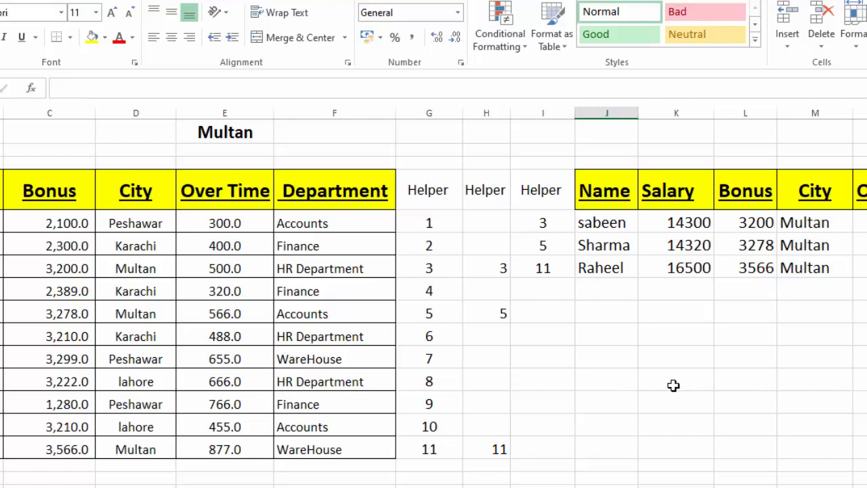
# Highlight the sheet's constants once more, excluding the formula cells, and clear the selection.
pyautogui.click(763, 58)
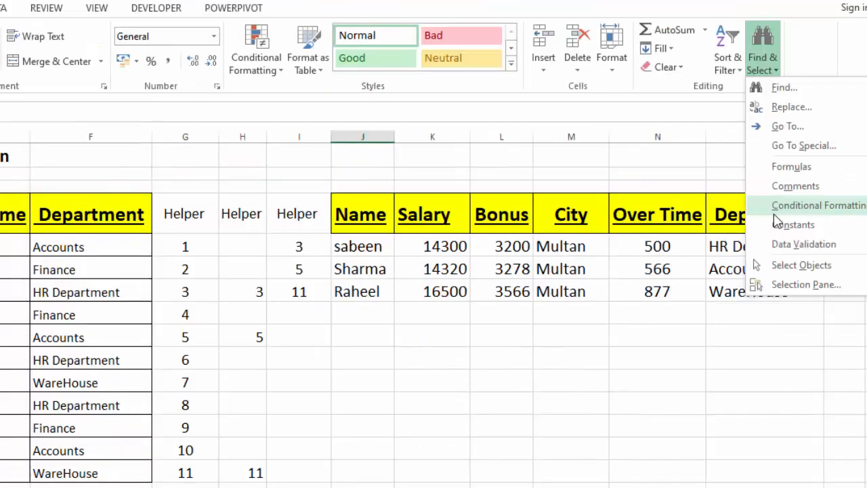
pyautogui.click(779, 224)
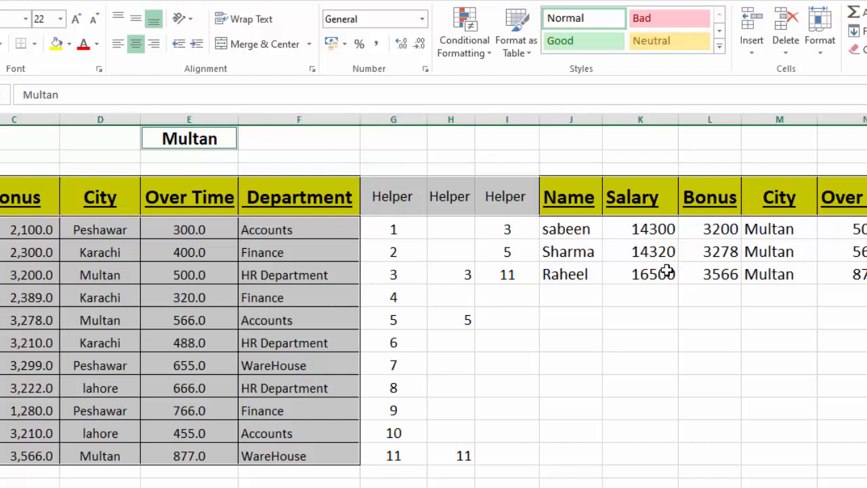
pyautogui.click(681, 394)
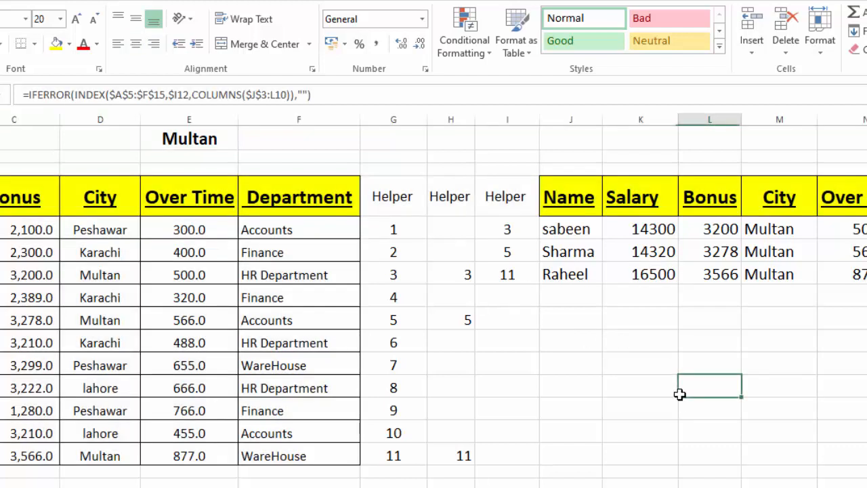
pyautogui.click(605, 426)
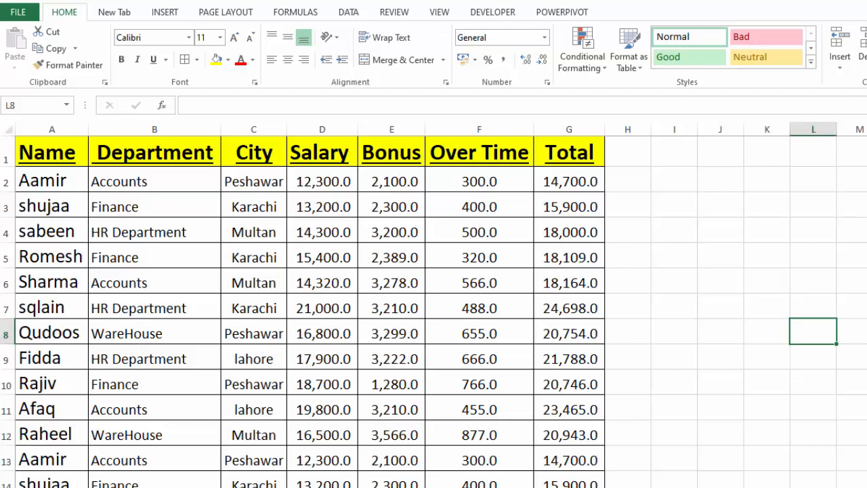
# Sort the employee table by the Department column from A to Z.
pyautogui.click(866, 308)
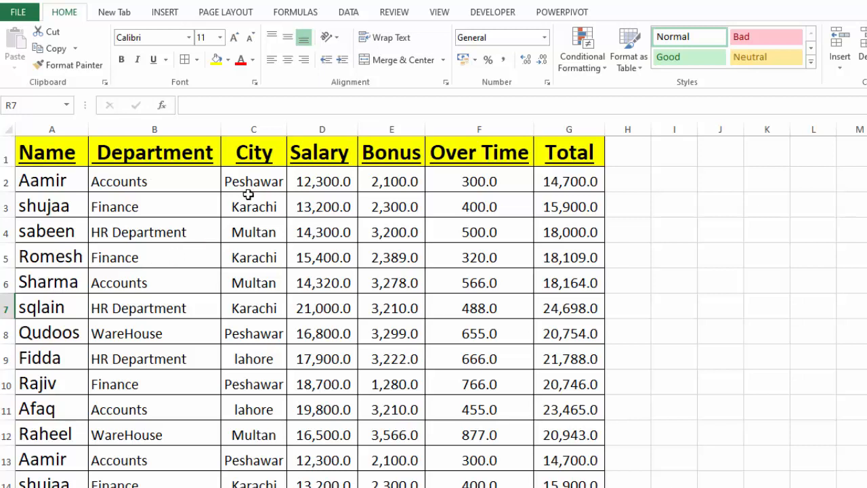
pyautogui.click(144, 270)
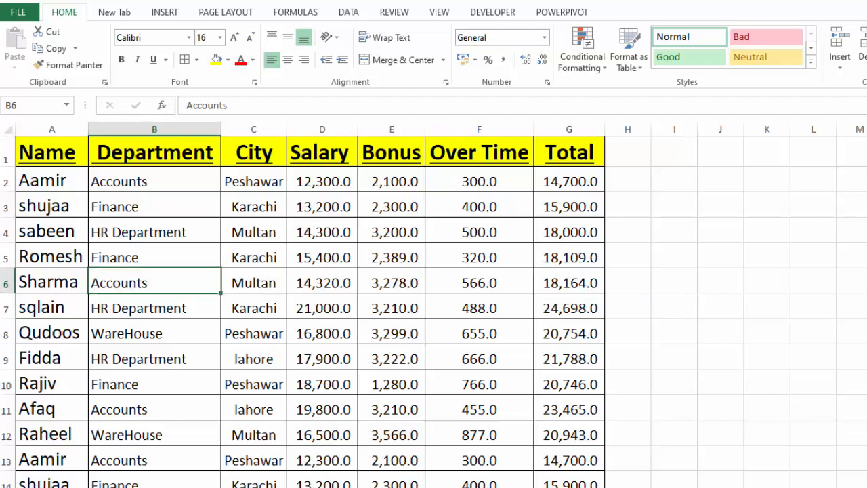
pyautogui.rightClick(142, 285)
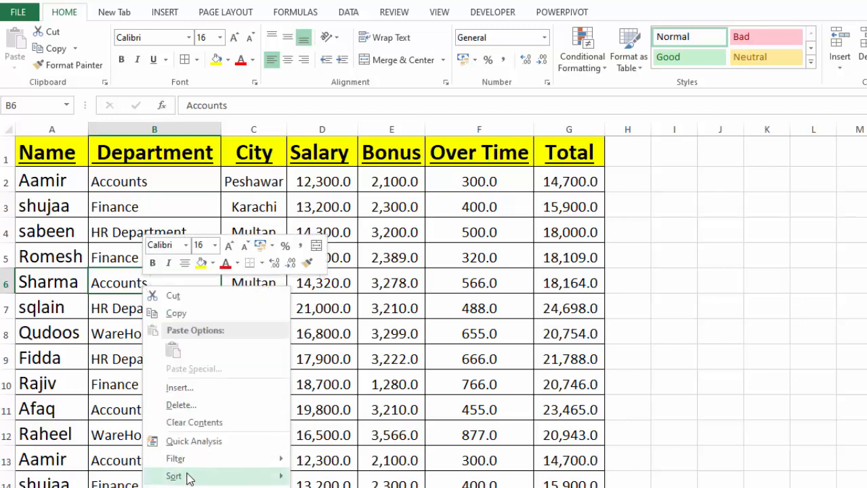
pyautogui.moveTo(252, 479)
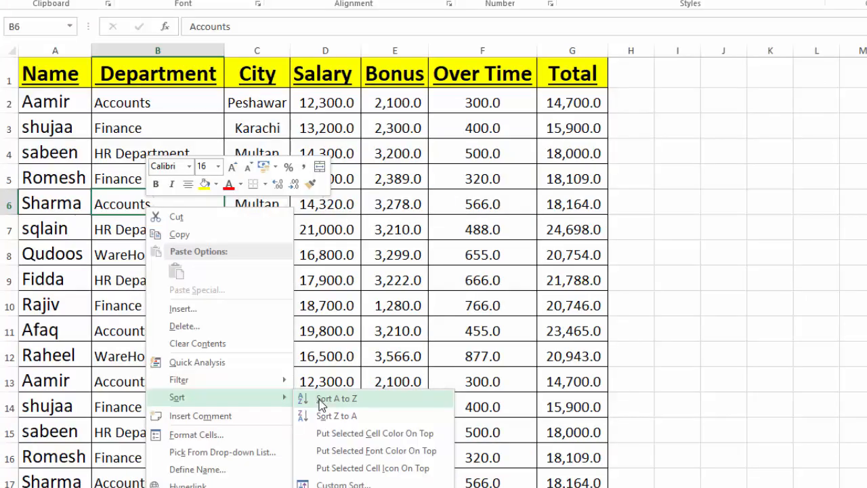
pyautogui.click(322, 404)
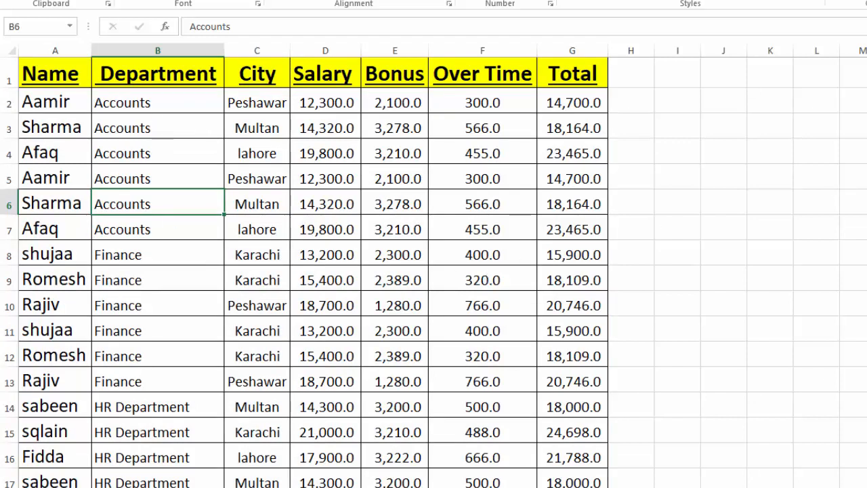
# Add Sum subtotals of the Total column at each change in Department, with the summary below the data.
pyautogui.scroll(-2, 745, 271)
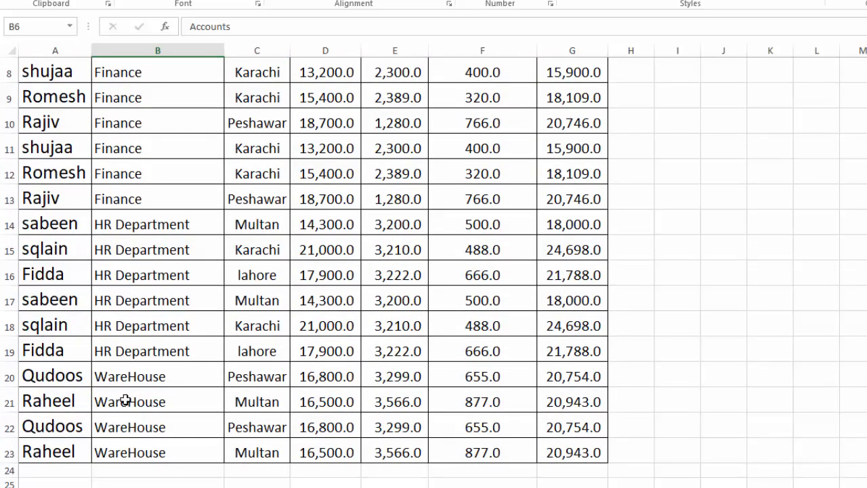
pyautogui.scroll(3, 741, 132)
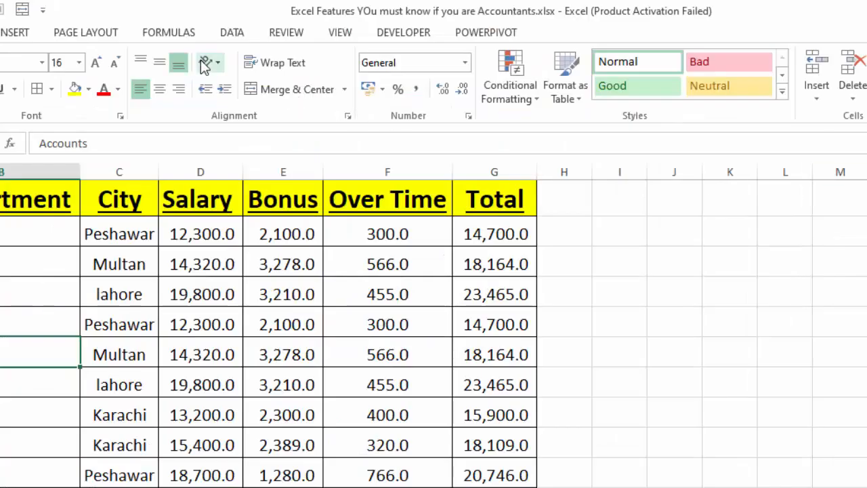
pyautogui.click(232, 34)
pyautogui.click(834, 85)
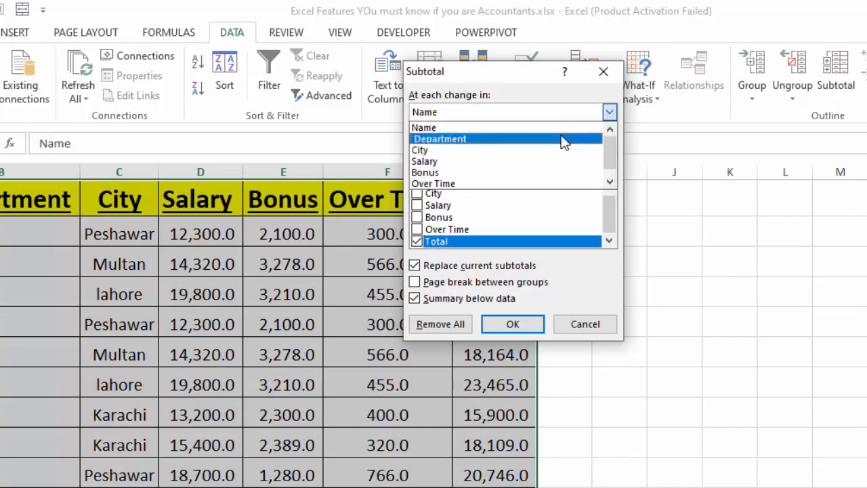
pyautogui.click(563, 141)
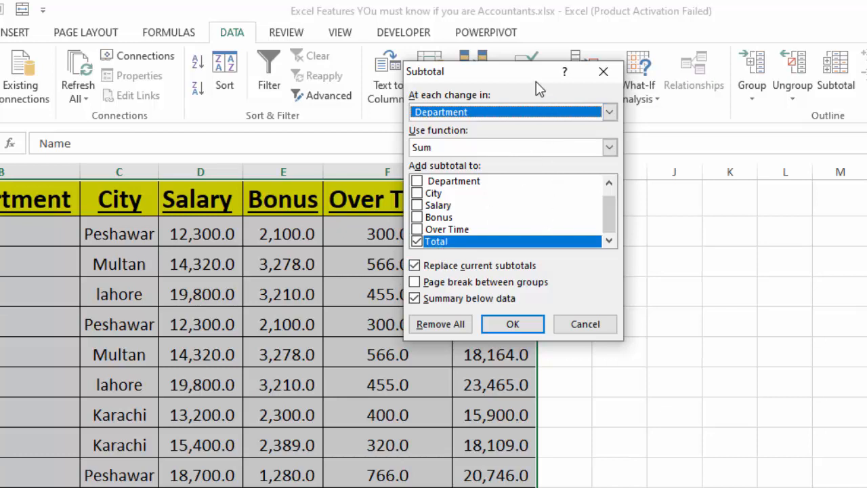
pyautogui.moveTo(536, 81); pyautogui.dragTo(707, 265)
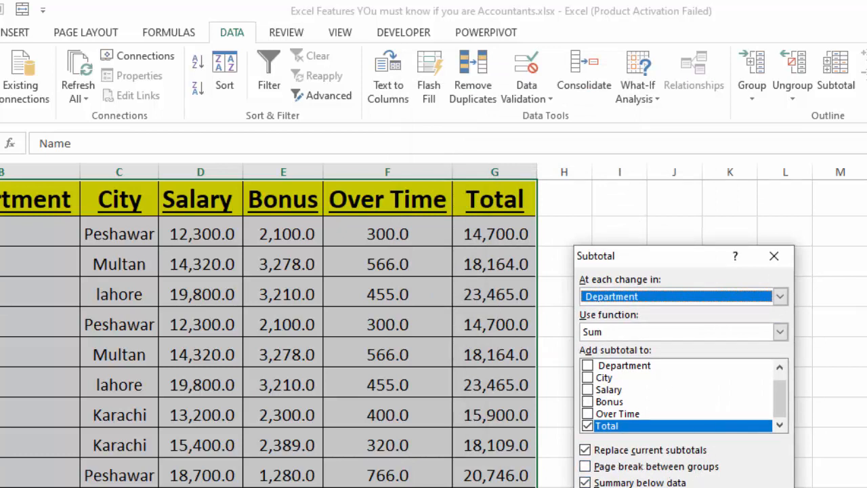
pyautogui.press('Return')
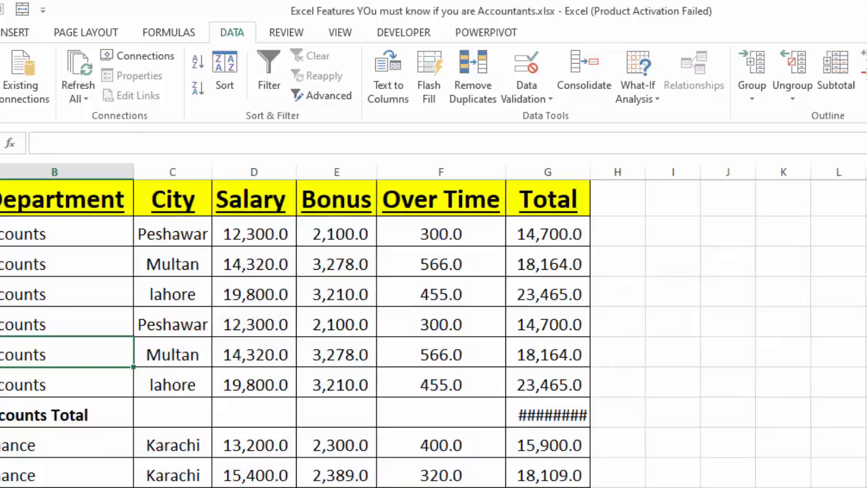
# Autofit the width of the Total column and review the department subtotals down to the grand total.
pyautogui.doubleClick(591, 172)
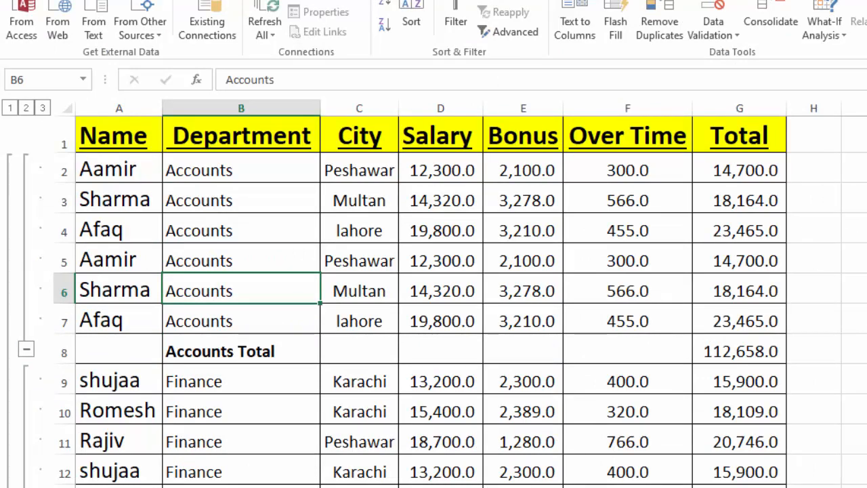
pyautogui.scroll(-4, 559, 335)
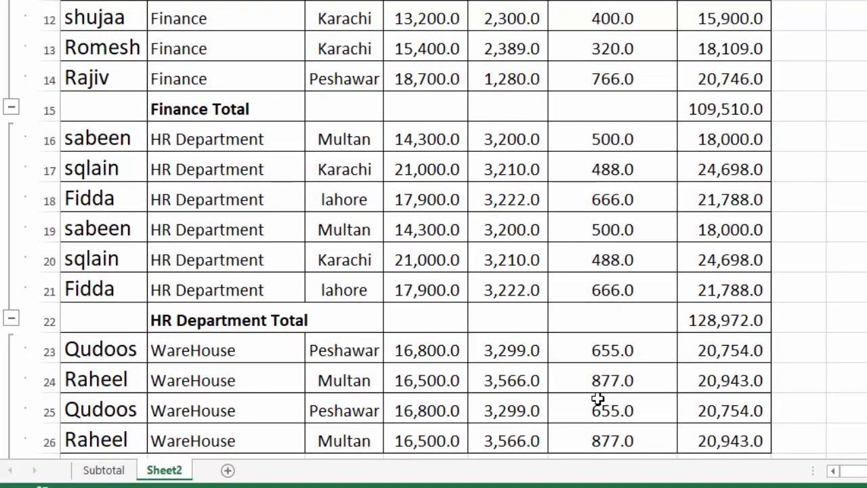
pyautogui.scroll(-1, 433, 230)
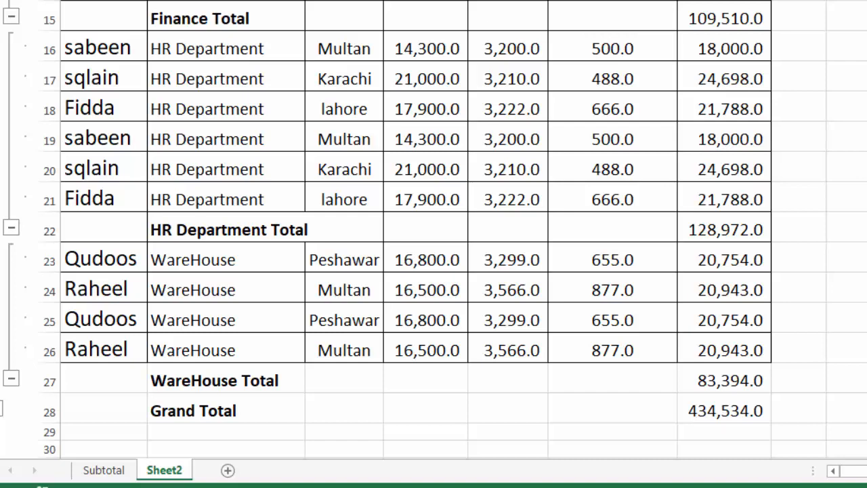
pyautogui.scroll(4, 434, 230)
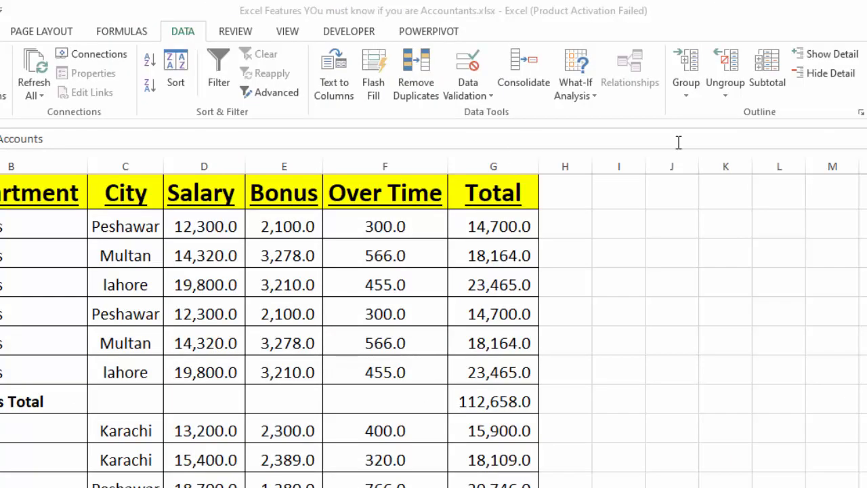
# Remove all the department subtotals from the employee table.
pyautogui.click(768, 82)
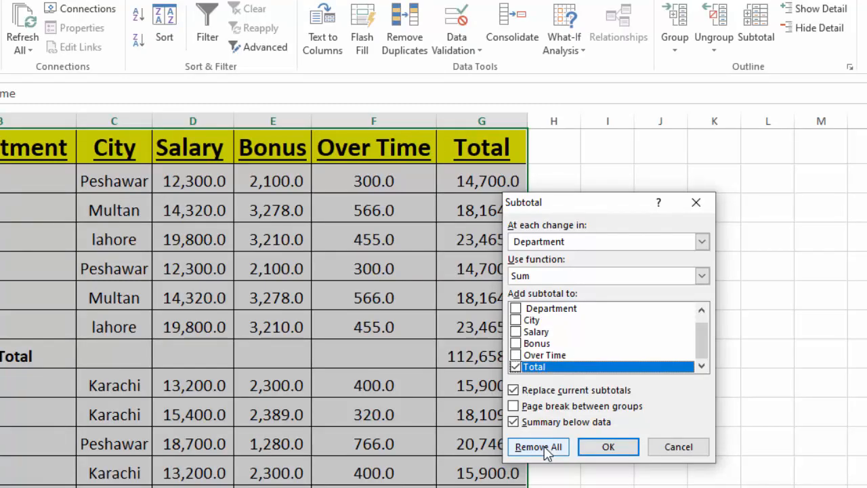
pyautogui.click(546, 447)
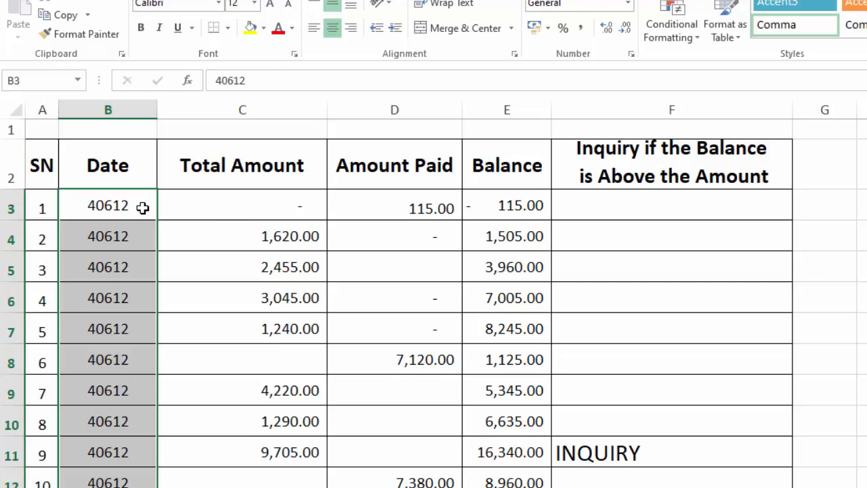
# Set the Date column cells to General and give them the 14-Mar-12 date format with the English (United States) locale.
pyautogui.click(627, 5)
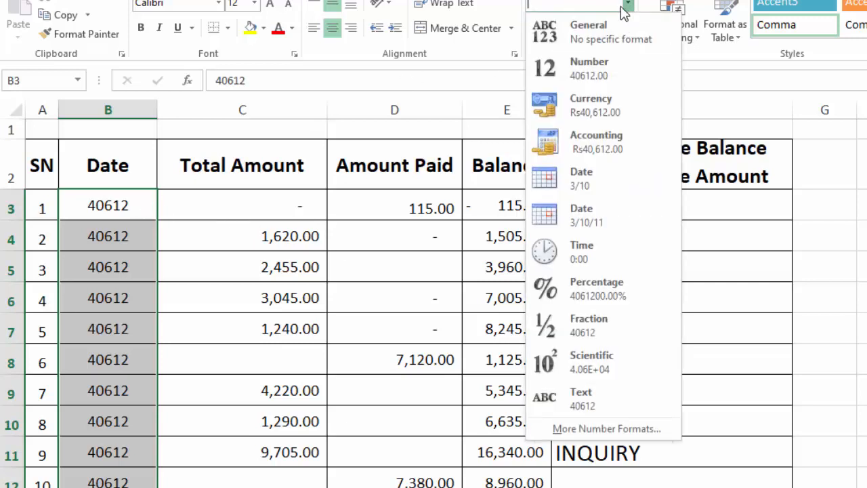
pyautogui.click(593, 40)
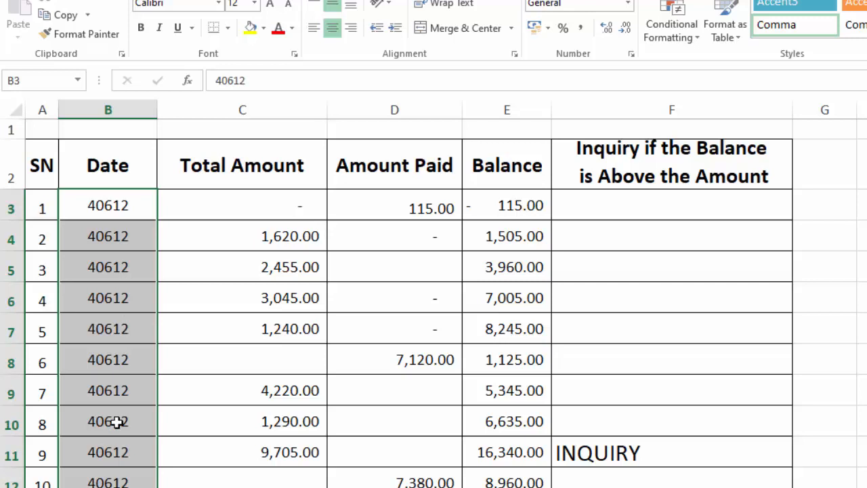
pyautogui.hotkey('ctrl', '1')
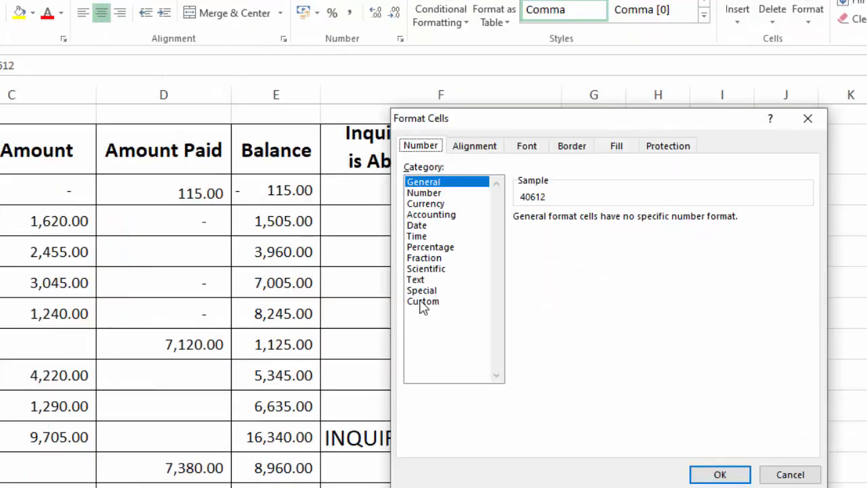
pyautogui.click(652, 317)
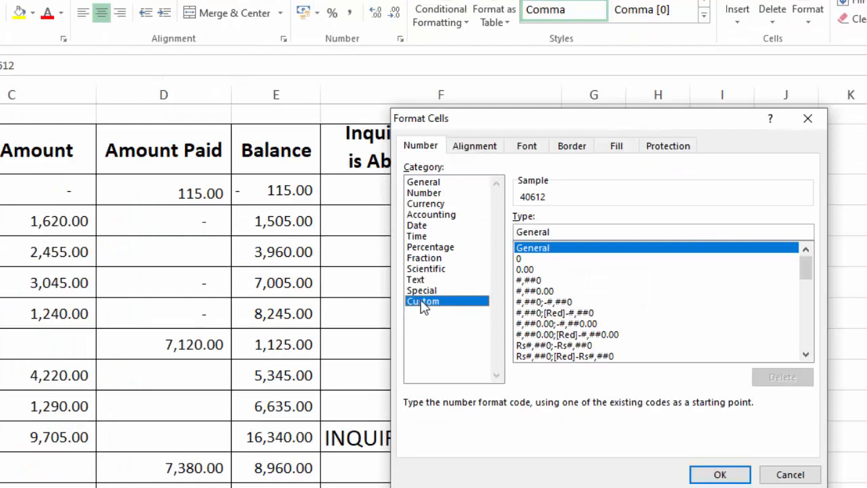
pyautogui.click(433, 226)
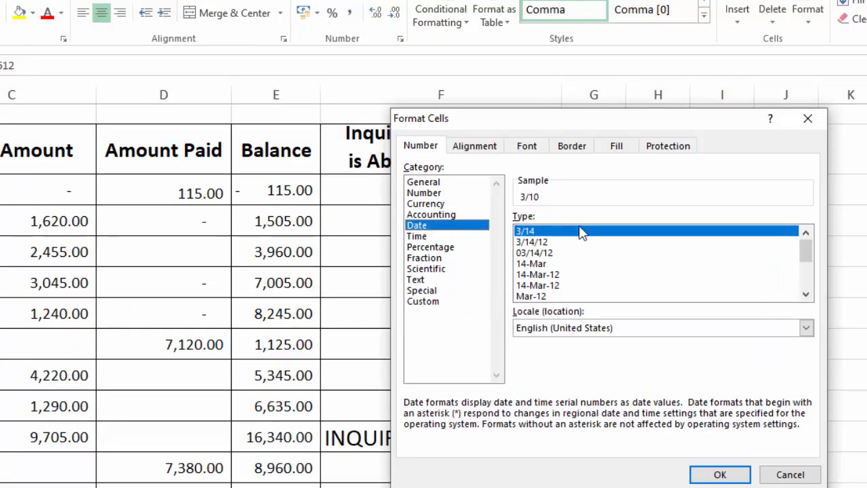
pyautogui.click(556, 286)
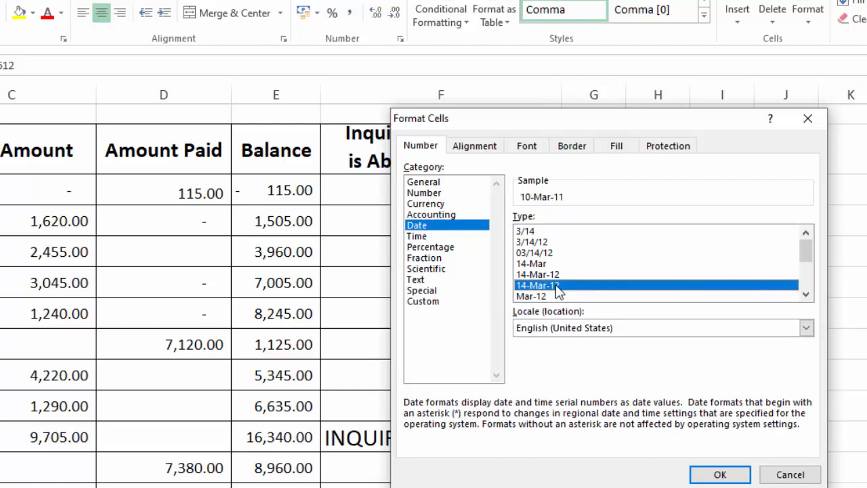
pyautogui.click(722, 474)
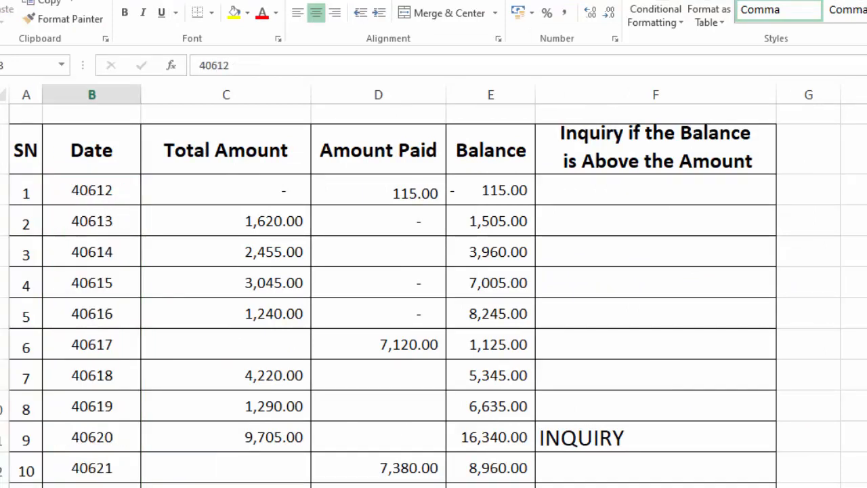
# Select the serial numbers down the Date column and format them again as dates of type 14-Mar-12.
pyautogui.hotkey('ctrl', 'shift', 'Down')
pyautogui.hotkey('ctrl', '1')
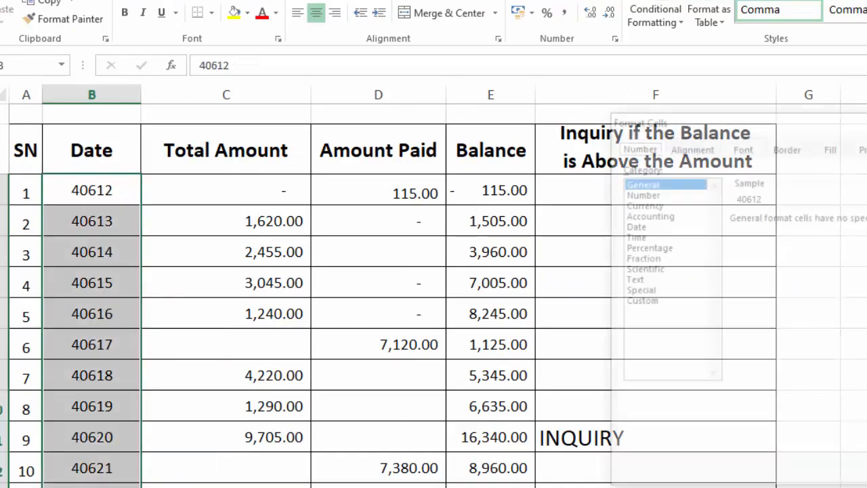
pyautogui.click(639, 228)
pyautogui.click(772, 285)
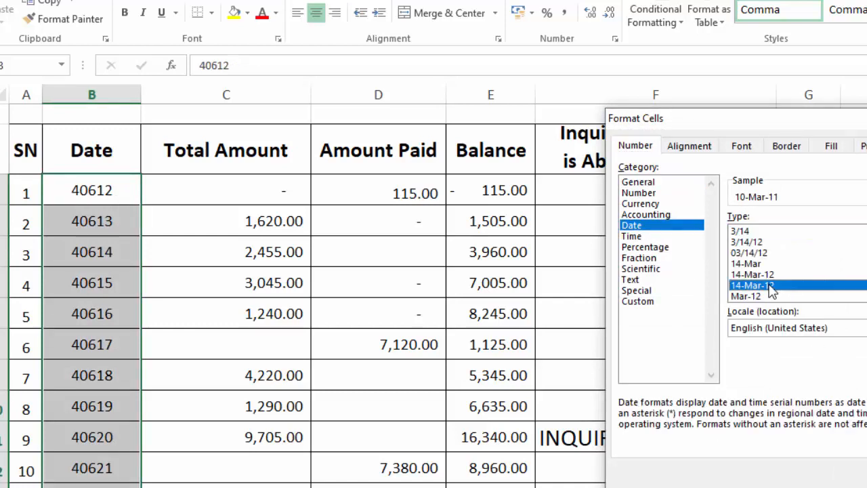
pyautogui.press('Return')
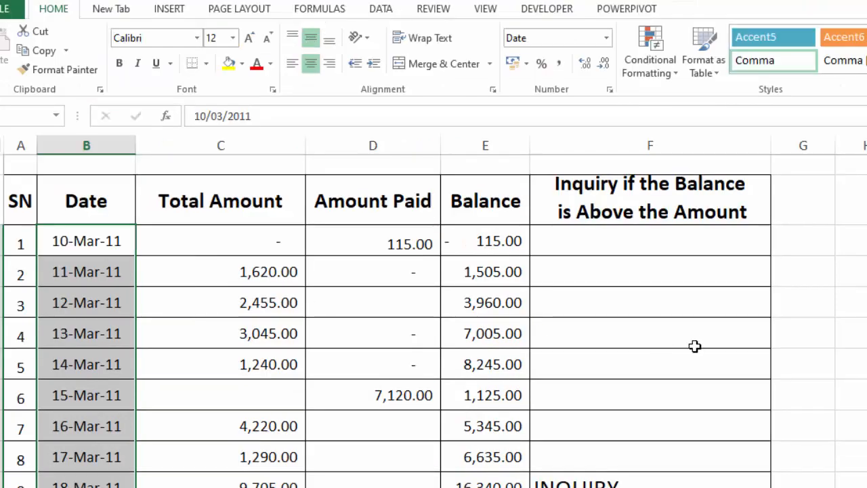
# Reset the Date column values to the General number format.
pyautogui.click(607, 38)
pyautogui.click(596, 59)
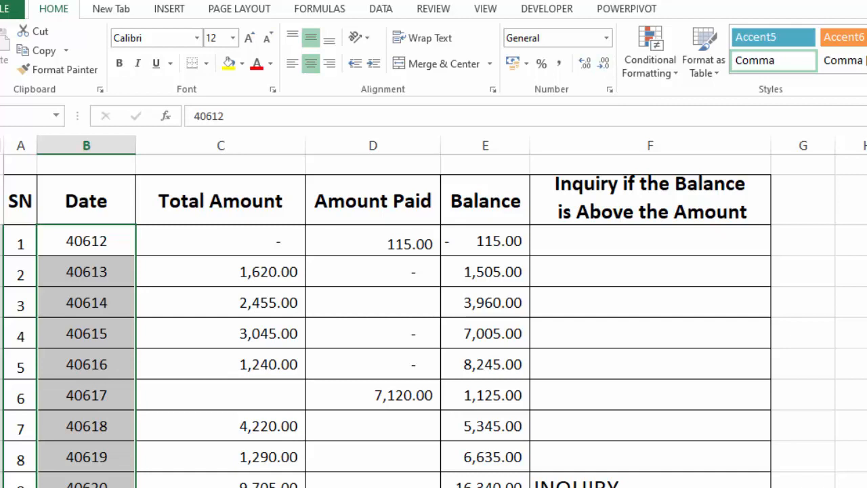
# Apply the built-in day-month-year date format directly to the Date column values, then undo that format.
pyautogui.hotkey('ctrl', 'shift', '3')
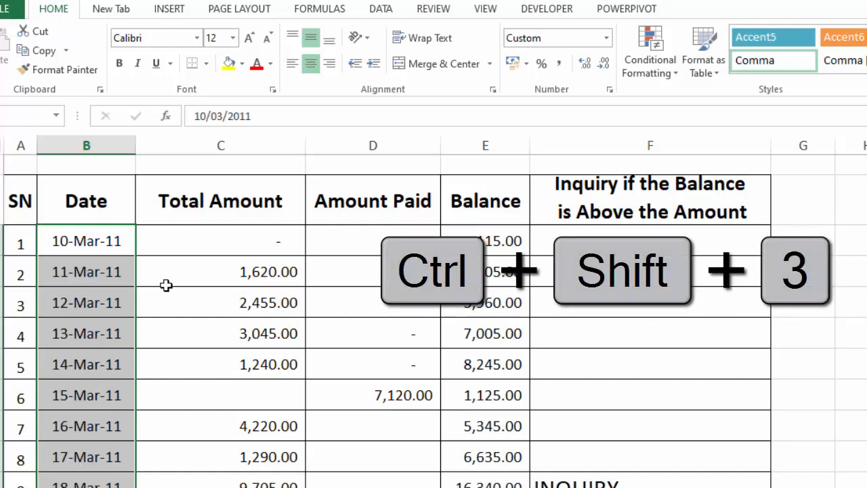
pyautogui.moveTo(155, 332)
pyautogui.mouseDown()
pyautogui.moveTo(155, 352)
pyautogui.moveTo(166, 339)
pyautogui.mouseUp()
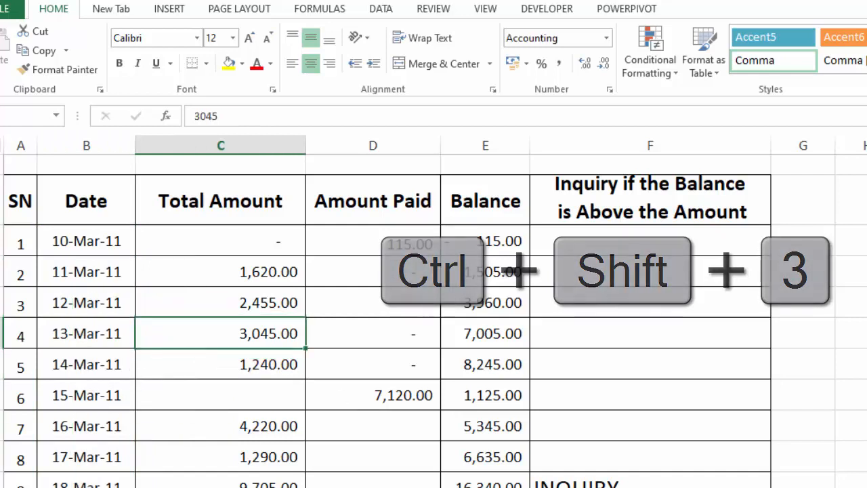
pyautogui.click(860, 333)
pyautogui.hotkey('ctrl', 'z')
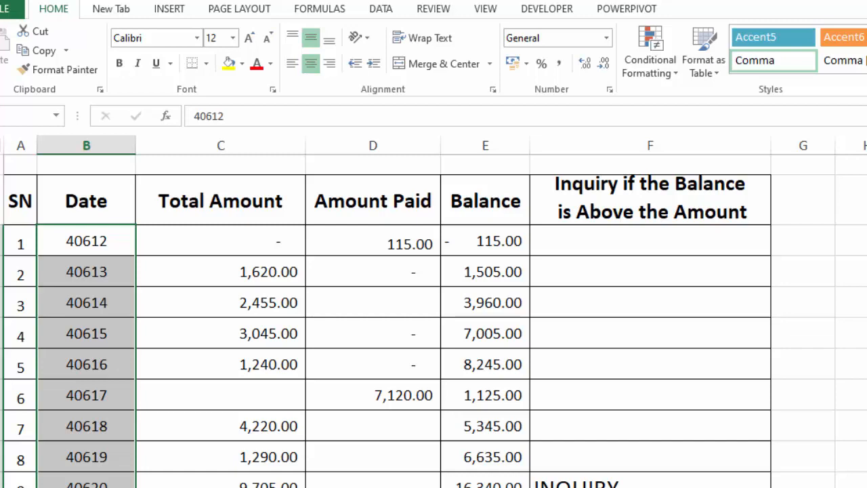
# Apply the Currency format with two decimals to all values in the Balance column.
pyautogui.moveTo(479, 241); pyautogui.dragTo(505, 486)
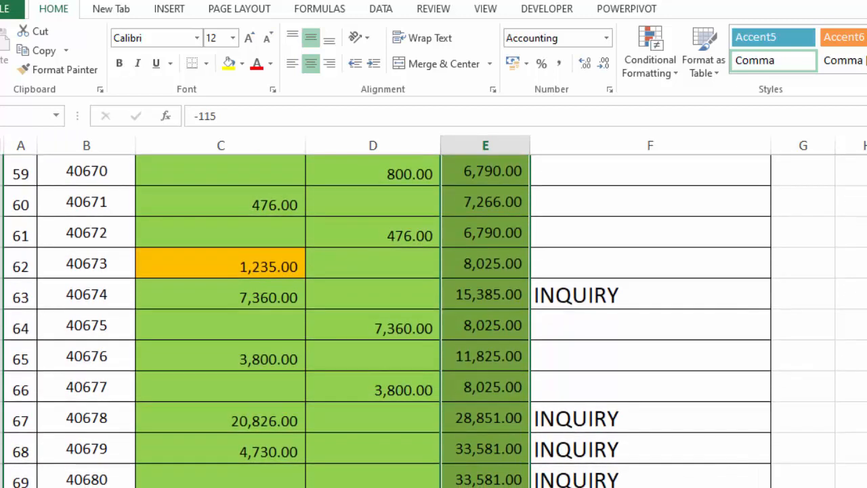
pyautogui.scroll(20, 434, 318)
pyautogui.hotkey('ctrl', 'shift', '4')
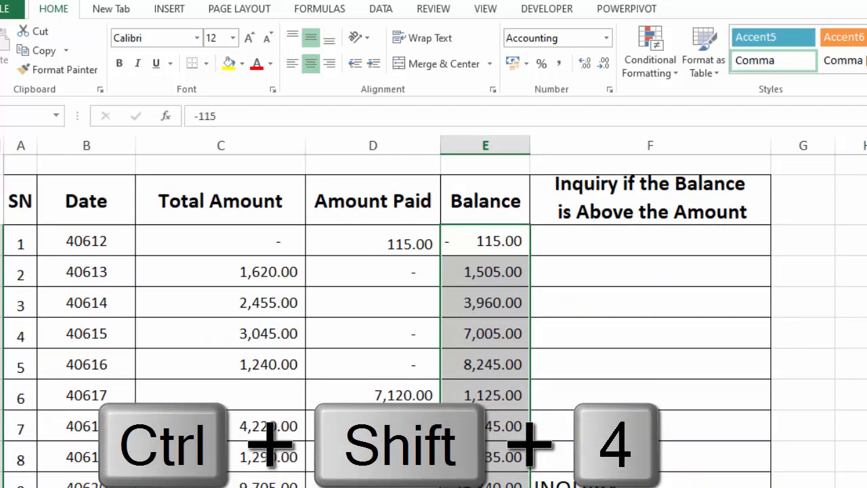
pyautogui.hotkey('ctrl', 'shift', '4')
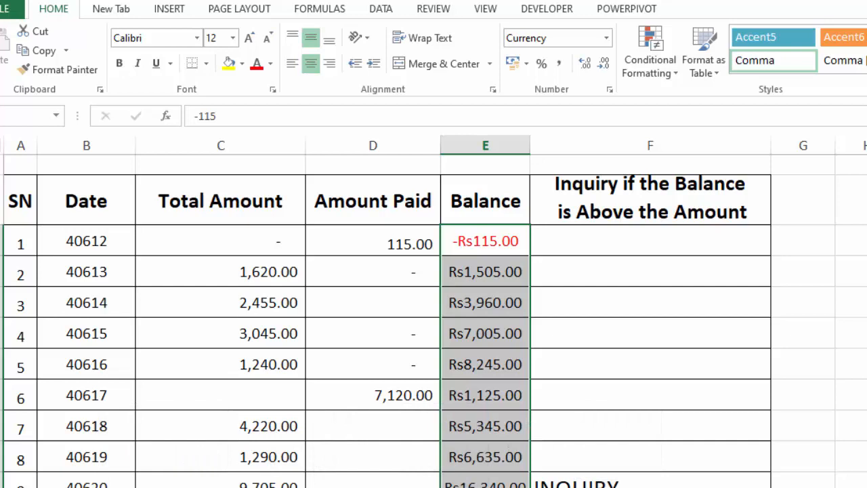
# Apply the Currency format with two decimals to all values in the Total Amount column and clear the selection.
pyautogui.moveTo(220, 241); pyautogui.dragTo(305, 487)
pyautogui.scroll(20, 434, 321)
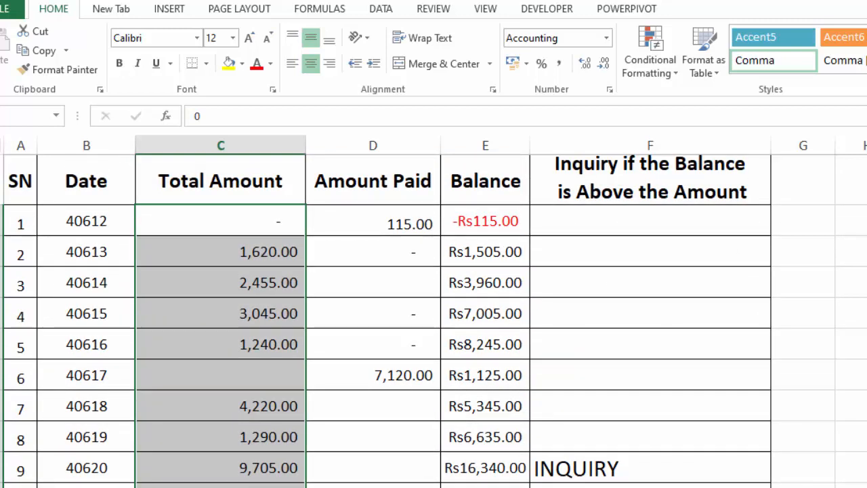
pyautogui.hotkey('ctrl', 'shift', '4')
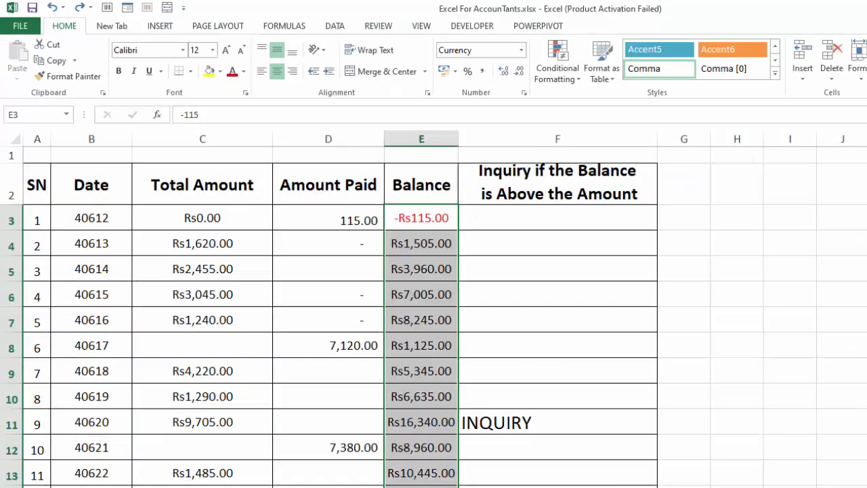
pyautogui.click(866, 370)
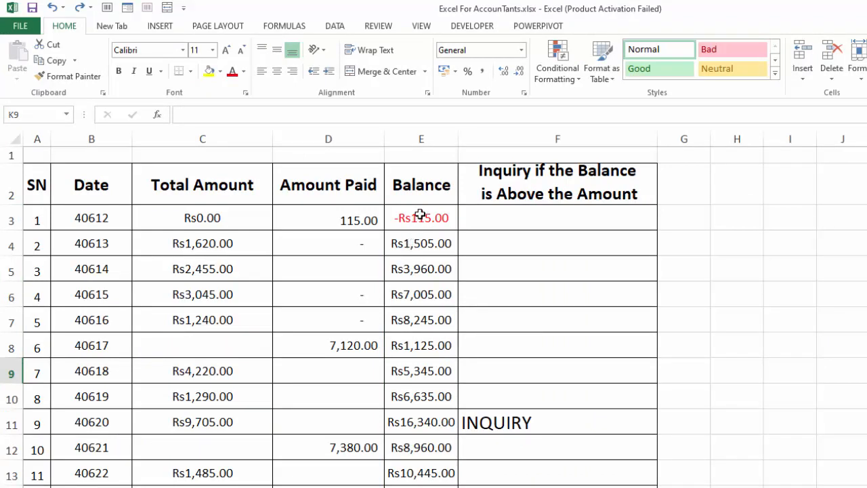
# Apply the two-decimal Number format with thousands separators to the Balance values, undo it, and clear the selection.
pyautogui.moveTo(420, 214); pyautogui.dragTo(421, 487)
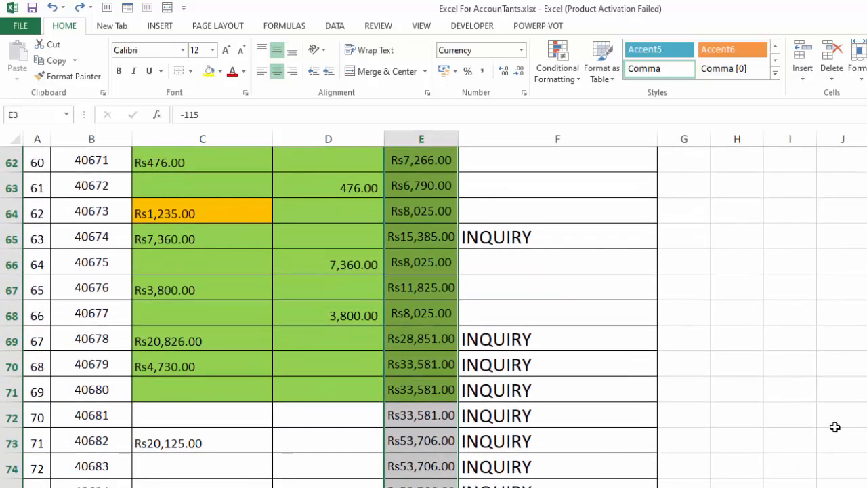
pyautogui.scroll(20, 434, 311)
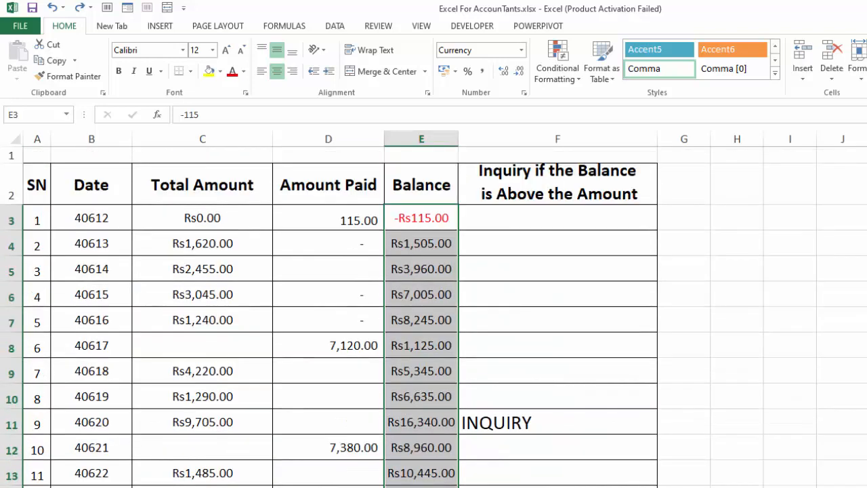
pyautogui.hotkey('ctrl', 'shift', '1')
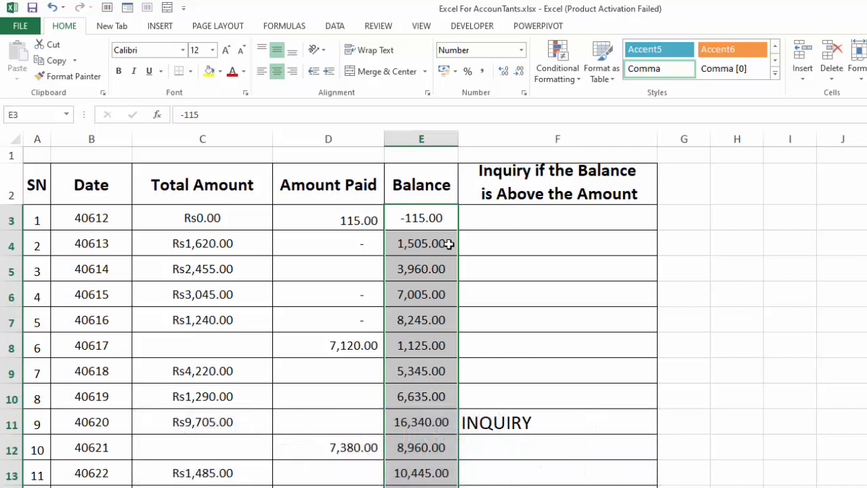
pyautogui.hotkey('ctrl', 'z')
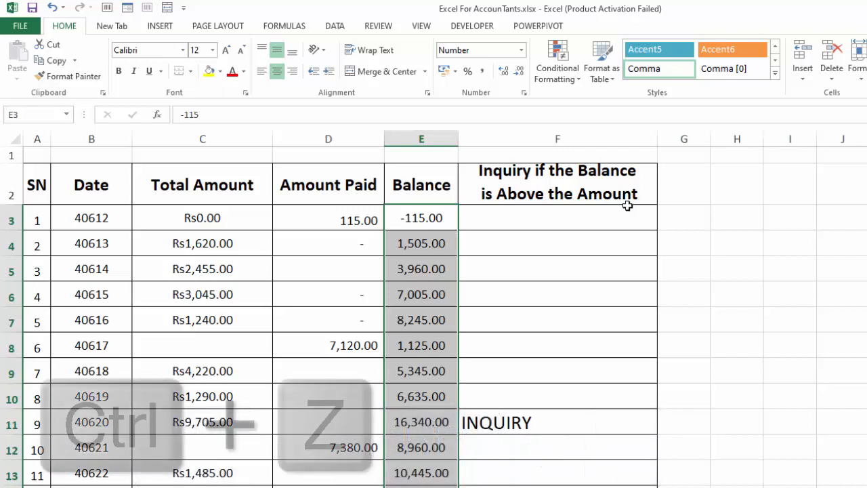
pyautogui.hotkey('ctrl', 'z')
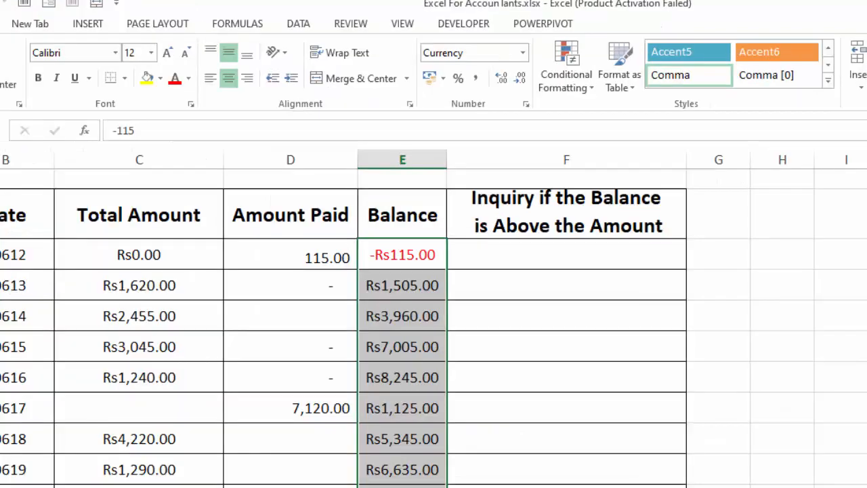
pyautogui.click(848, 412)
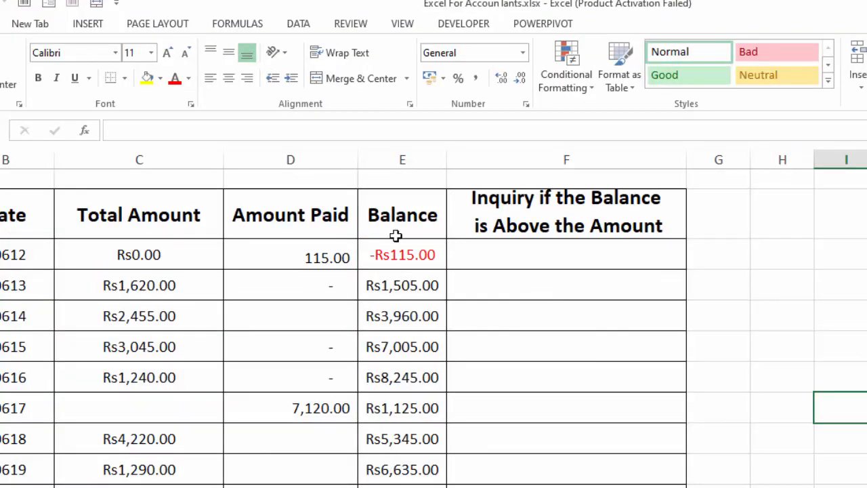
# Apply a Top 10 Items conditional format with Red Text to all Balance values, deselect them and review the highlighted amounts.
pyautogui.click(403, 256)
pyautogui.moveTo(404, 270); pyautogui.dragTo(403, 487)
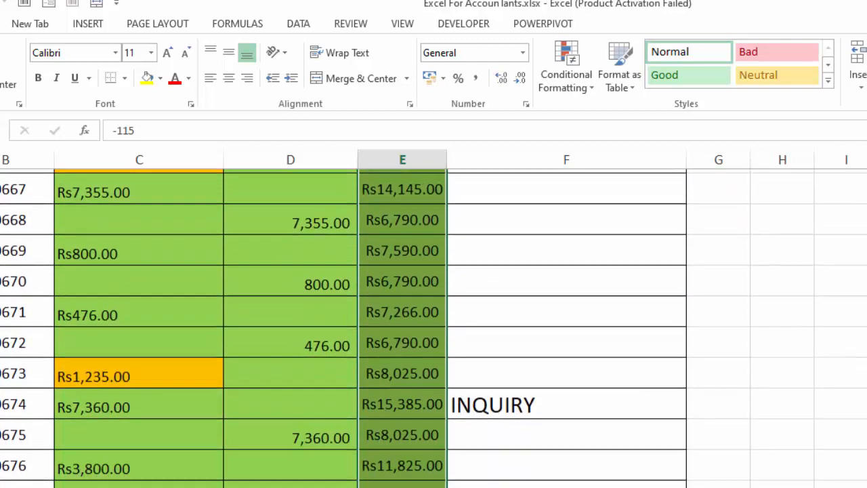
pyautogui.scroll(-1, 434, 328)
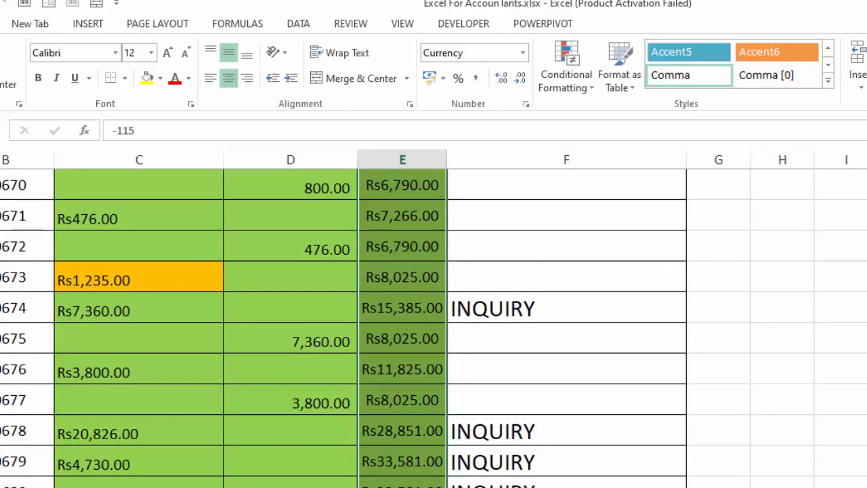
pyautogui.hotkey('ctrl', 'BackSpace')
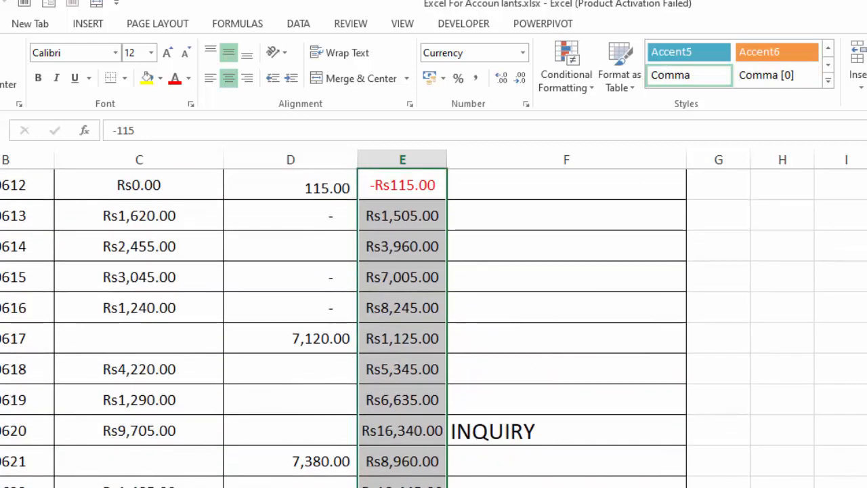
pyautogui.click(577, 87)
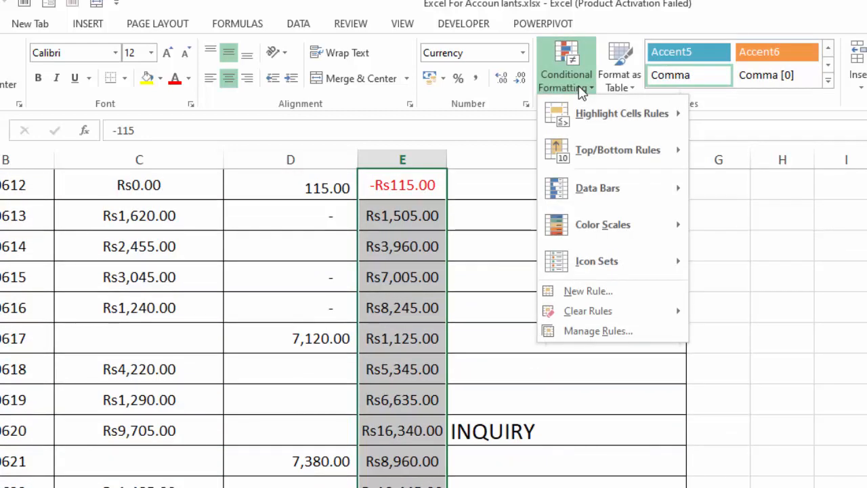
pyautogui.moveTo(594, 113)
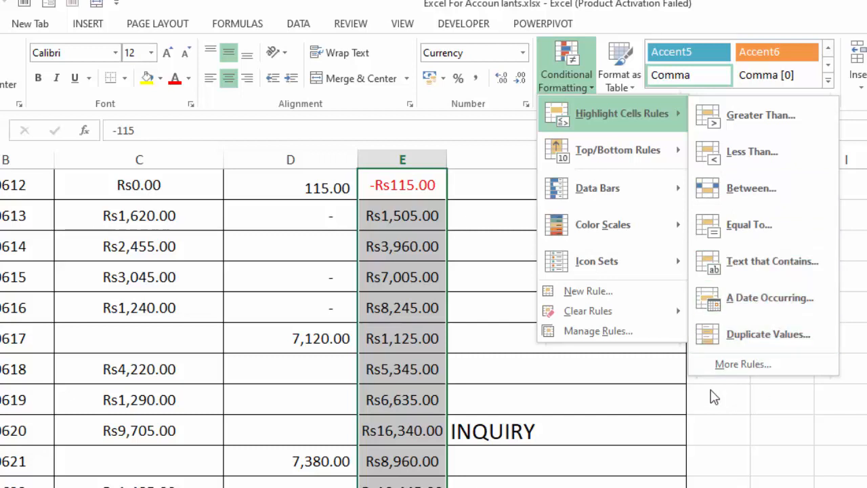
pyautogui.moveTo(626, 155)
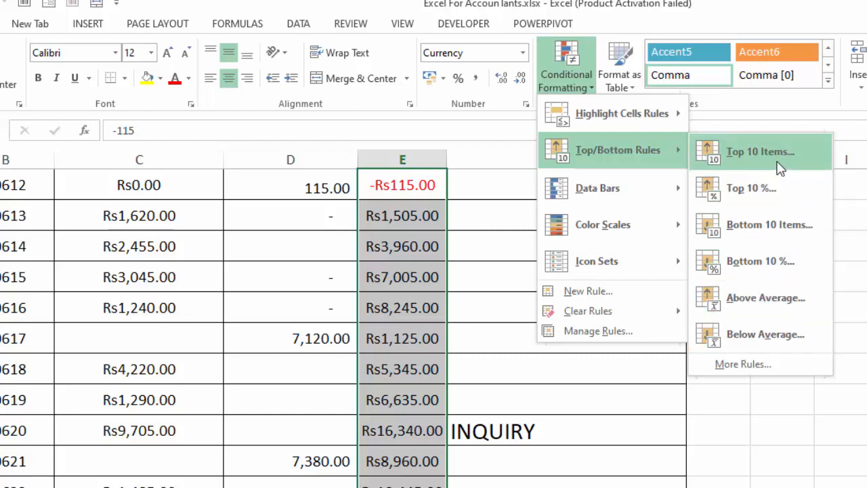
pyautogui.click(779, 167)
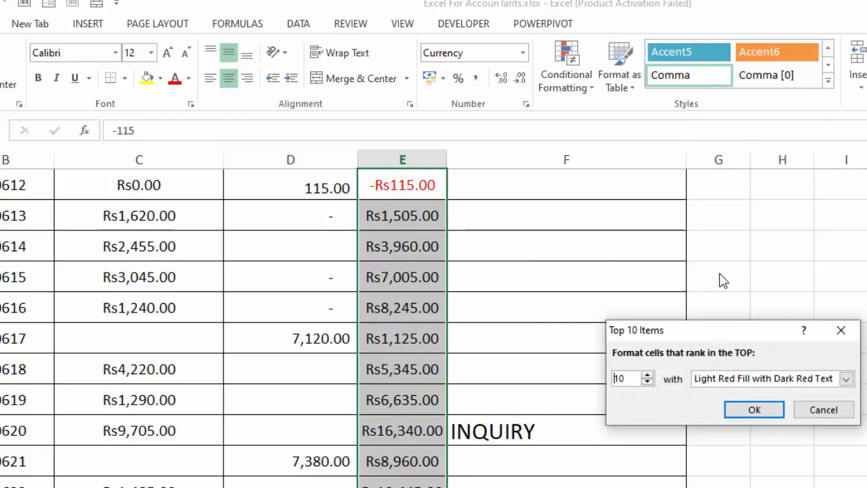
pyautogui.click(845, 380)
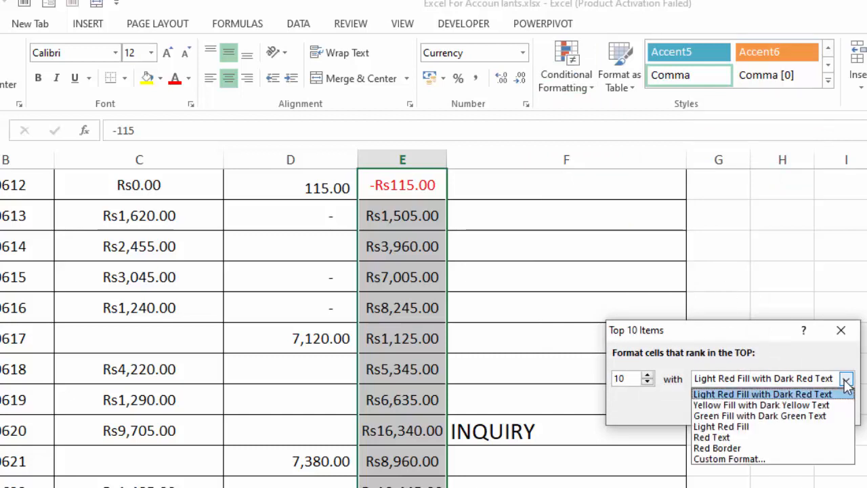
pyautogui.click(779, 438)
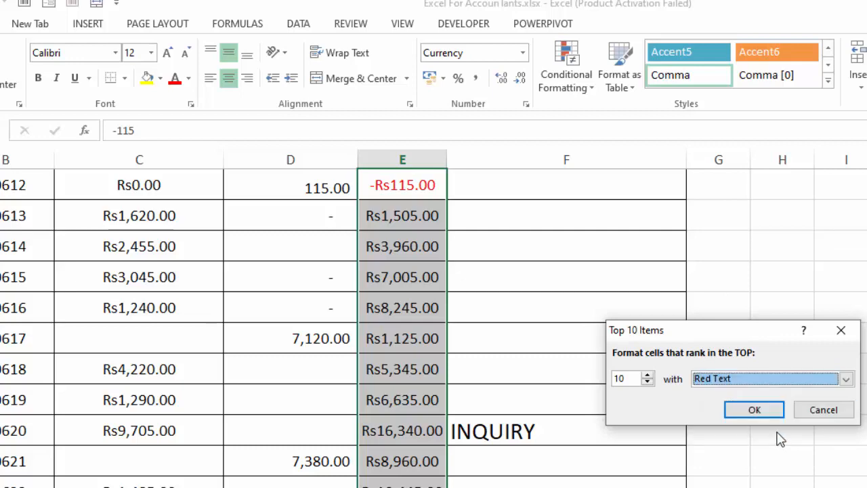
pyautogui.click(764, 410)
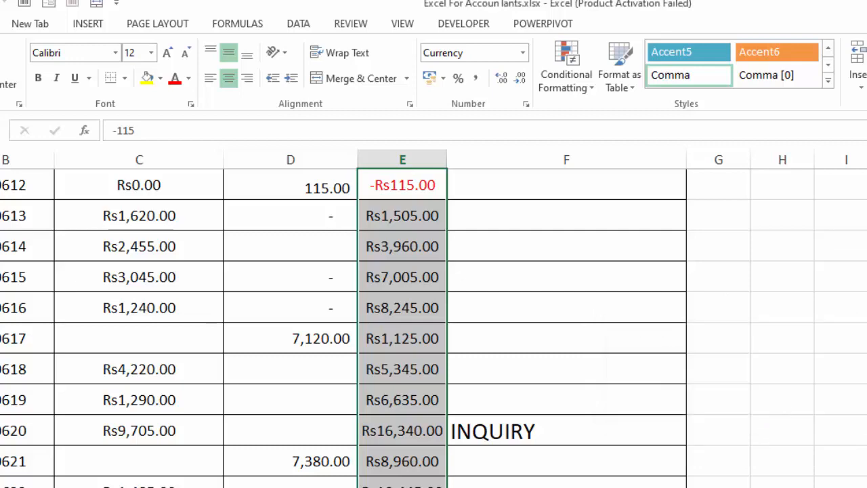
pyautogui.scroll(-16, 433, 328)
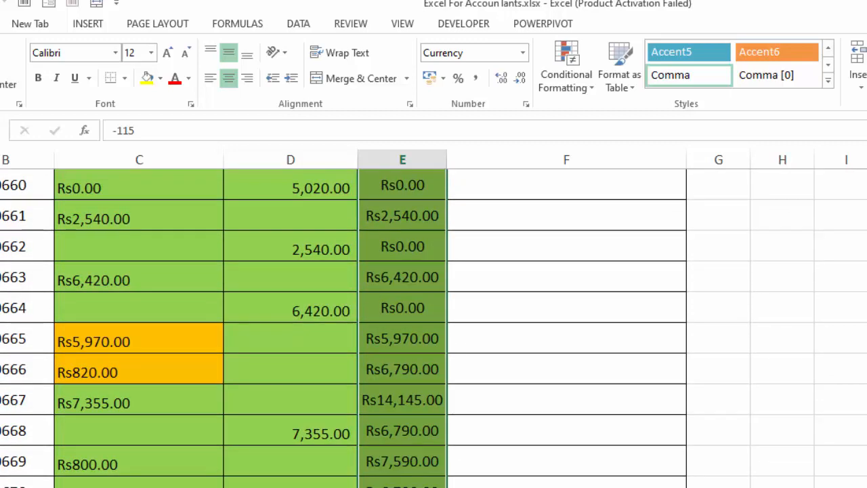
pyautogui.click(863, 325)
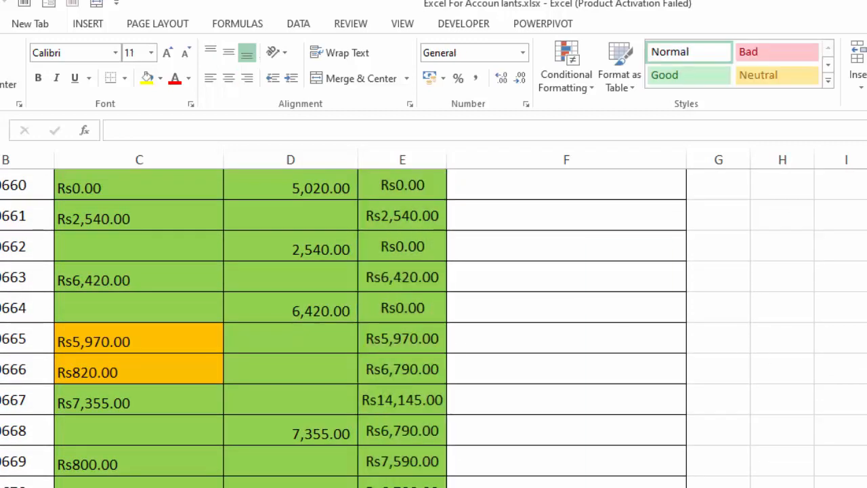
pyautogui.scroll(3, 433, 328)
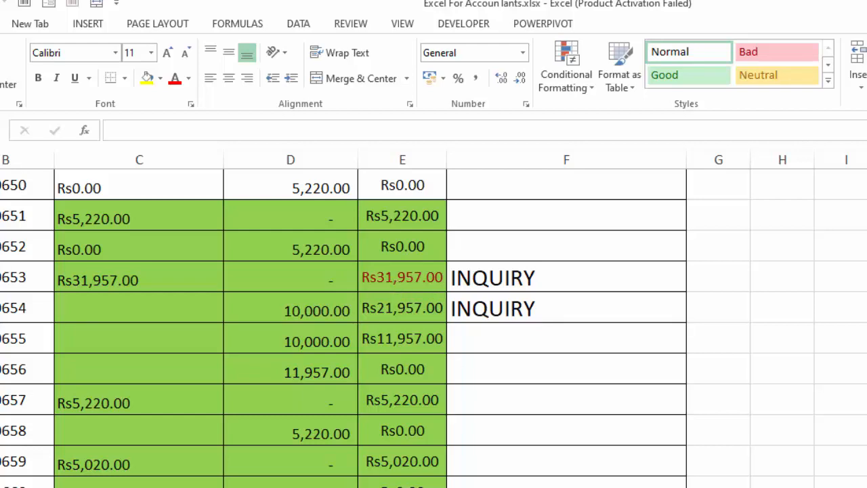
pyautogui.scroll(-6, 433, 328)
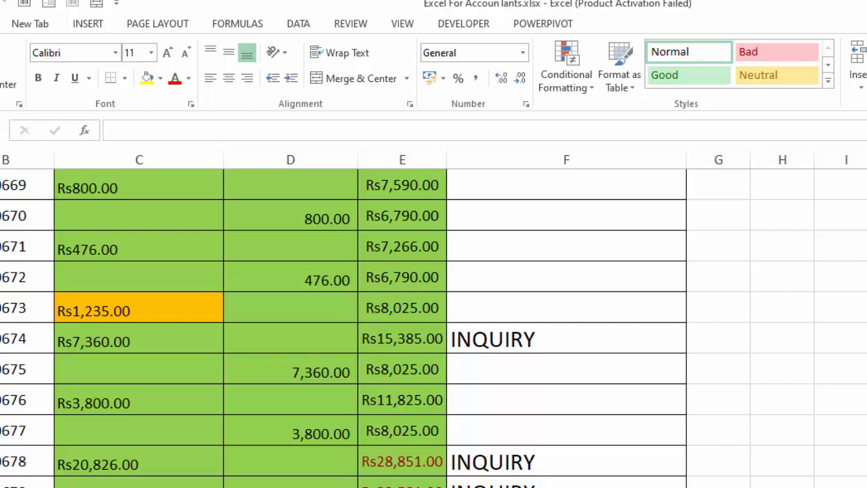
# Try to clear the conditional formatting rules with only an empty cell outside the table selected.
pyautogui.click(561, 87)
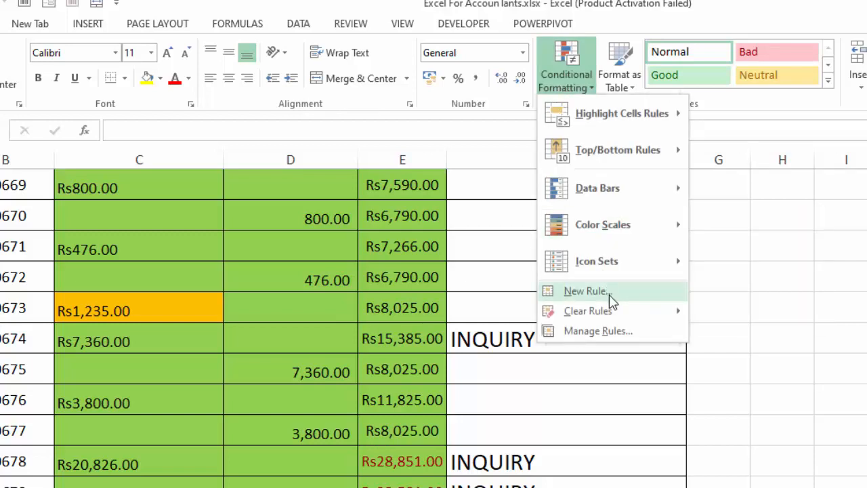
pyautogui.moveTo(615, 312)
pyautogui.click(738, 312)
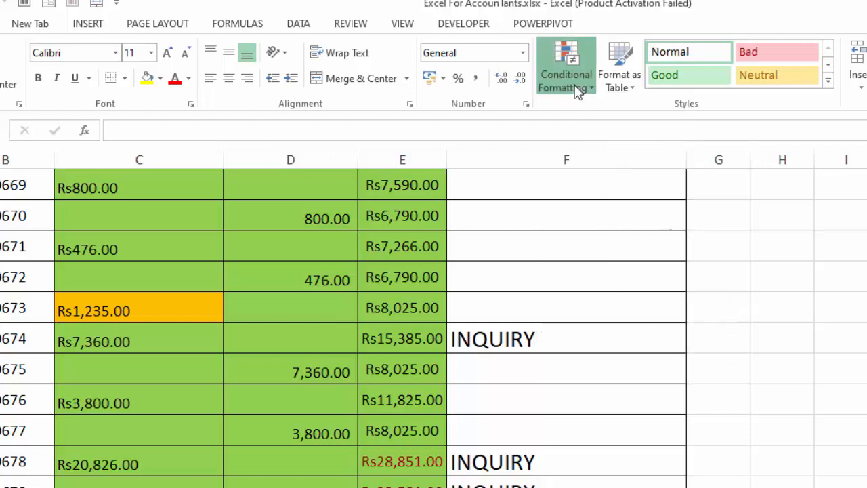
pyautogui.click(576, 91)
pyautogui.press('Escape')
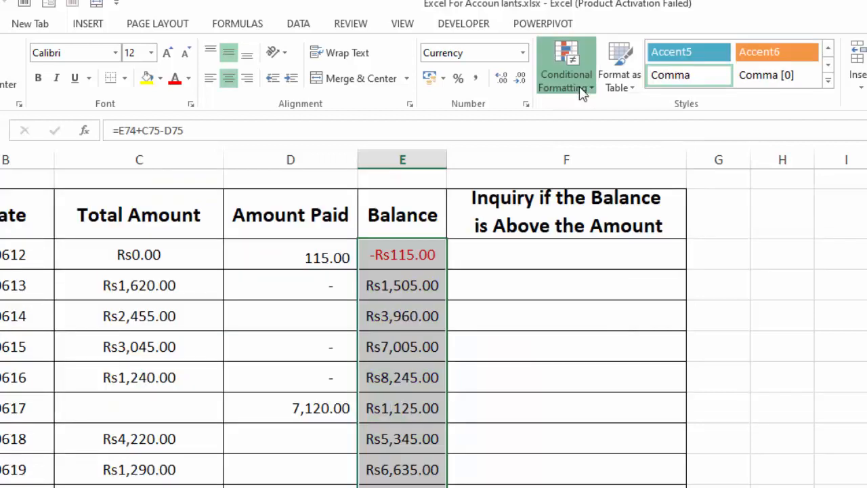
# Clear the conditional formatting rules from the selected Balance values, check the column and deselect it.
pyautogui.click(579, 90)
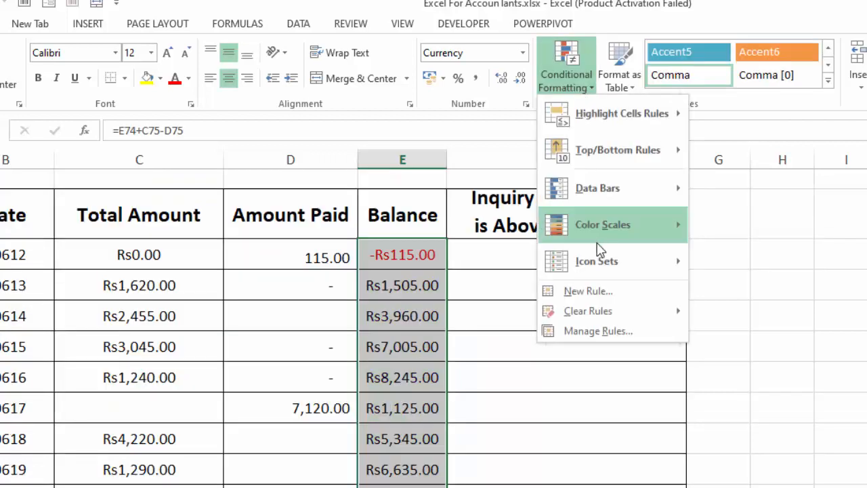
pyautogui.moveTo(615, 312)
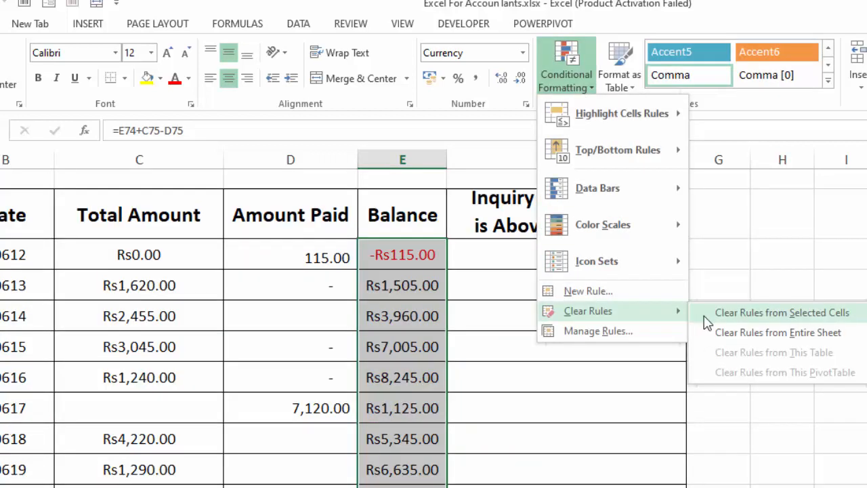
pyautogui.click(731, 330)
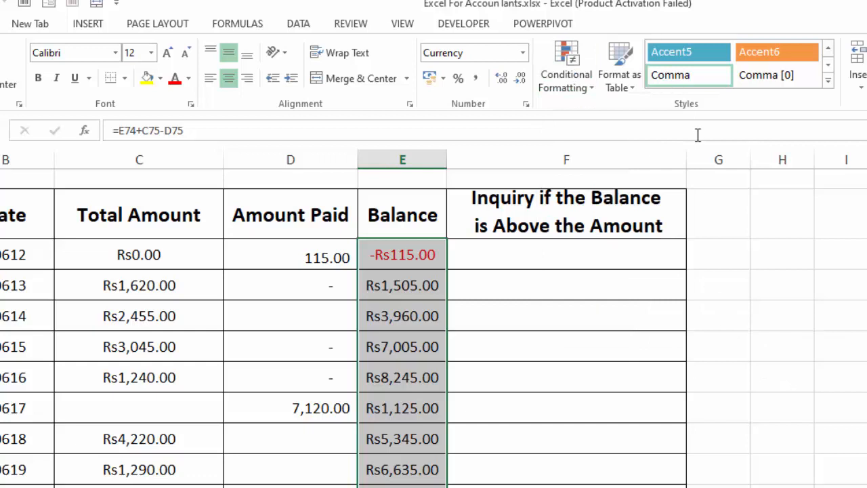
pyautogui.click(591, 94)
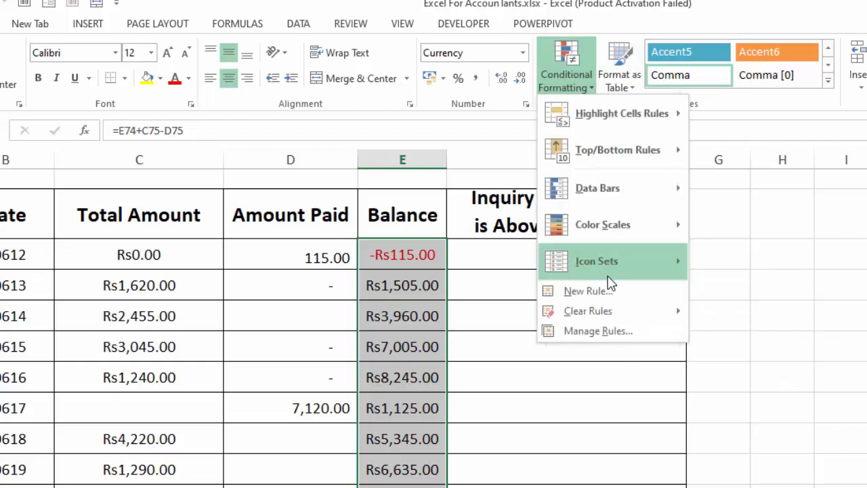
pyautogui.moveTo(611, 311)
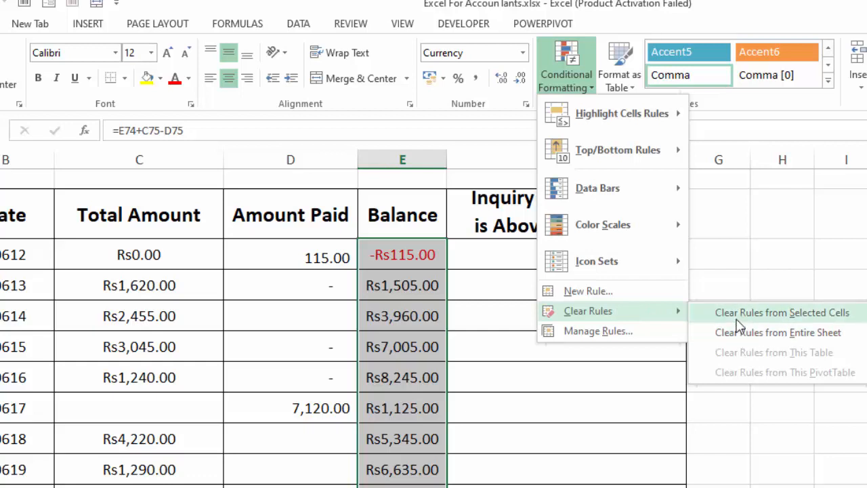
pyautogui.click(736, 320)
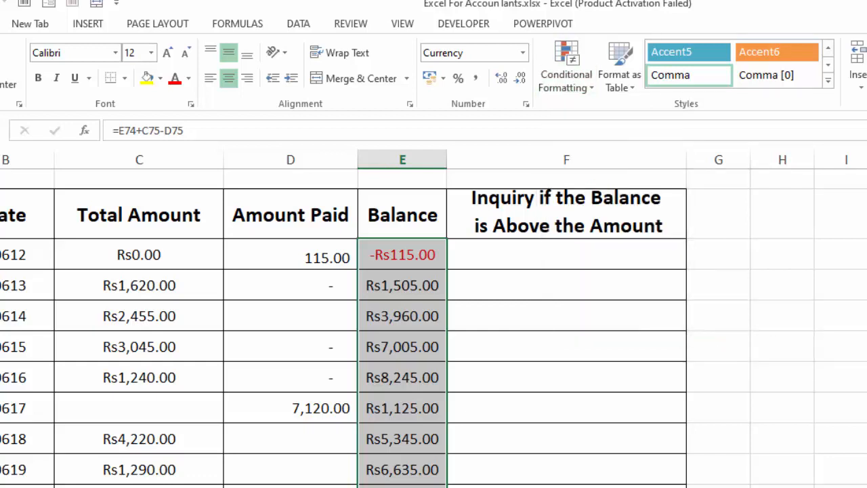
pyautogui.scroll(-15, 223, 328)
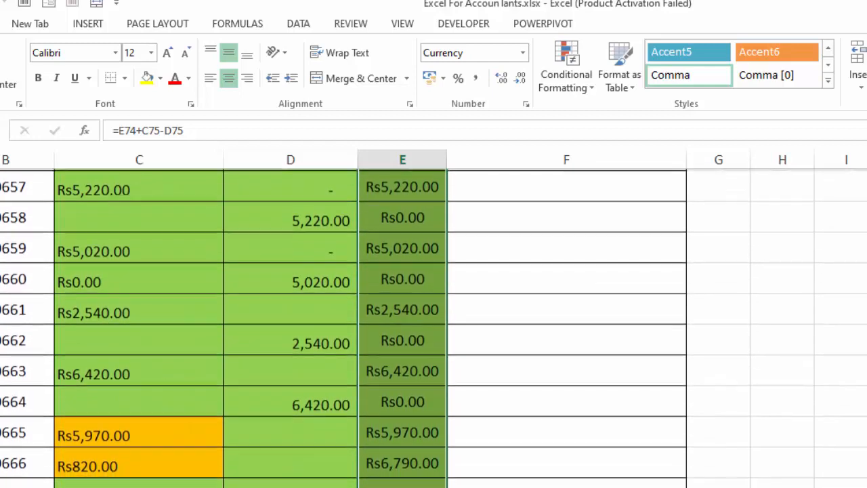
pyautogui.scroll(-2, 224, 328)
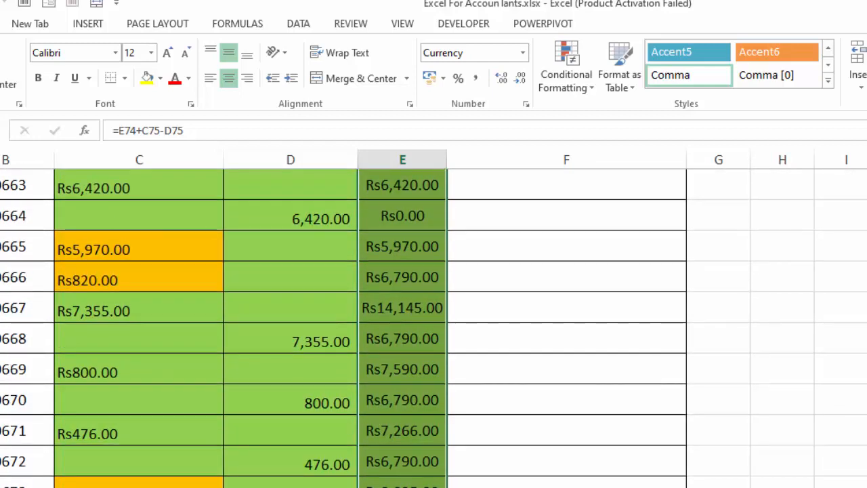
pyautogui.scroll(-2, 434, 329)
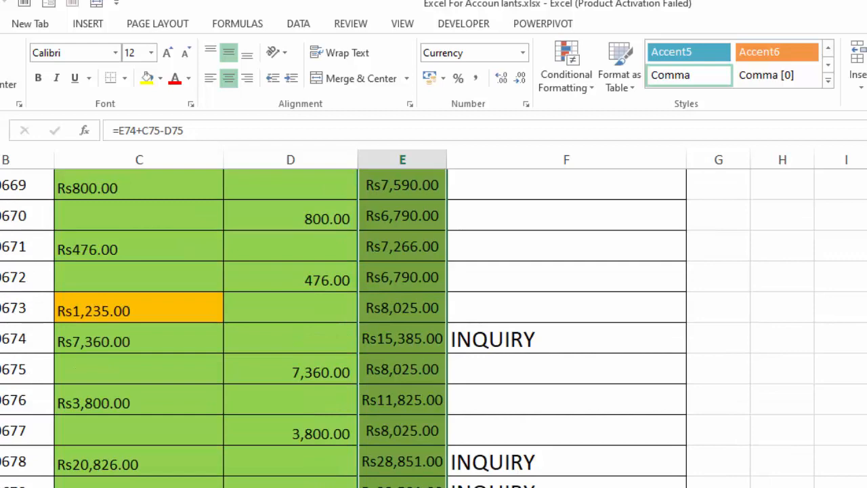
pyautogui.click(782, 482)
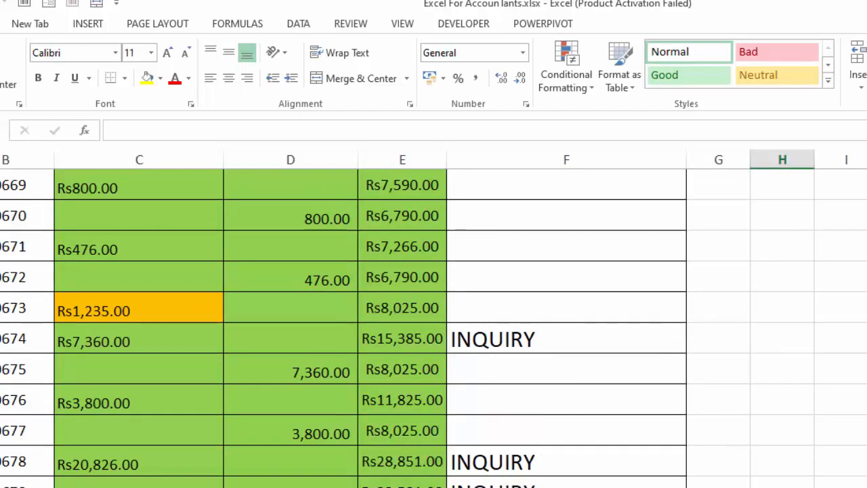
pyautogui.scroll(19, 433, 325)
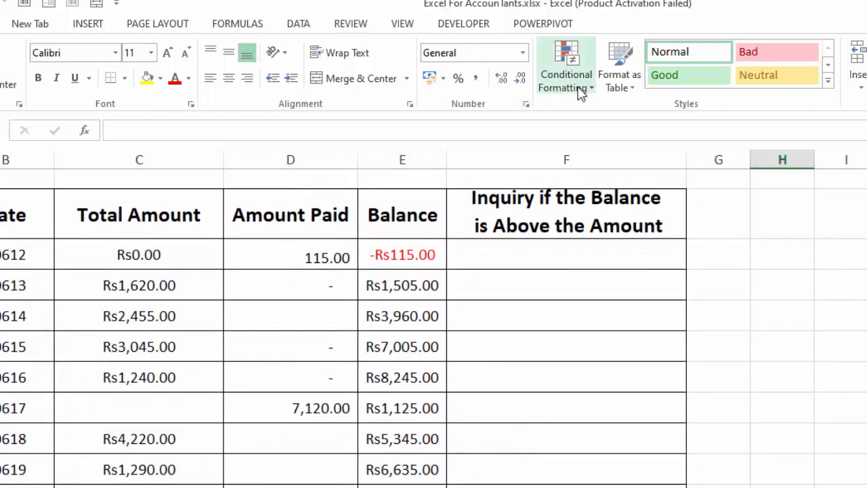
pyautogui.click(581, 94)
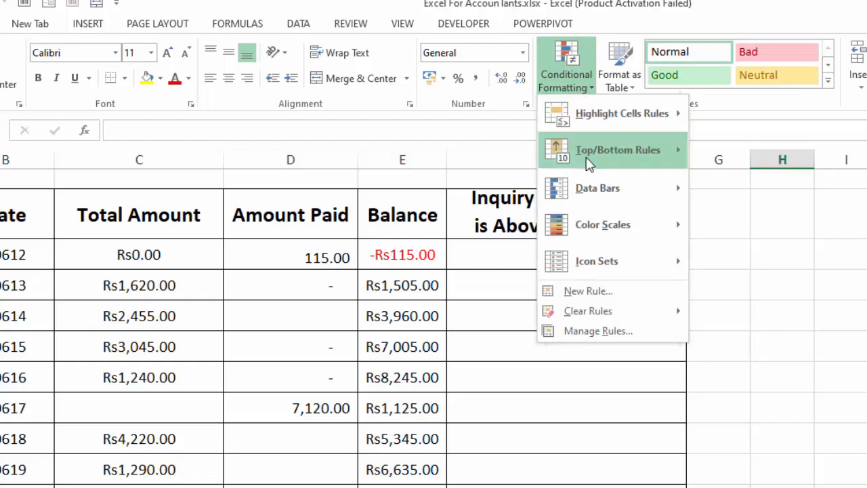
pyautogui.moveTo(636, 262)
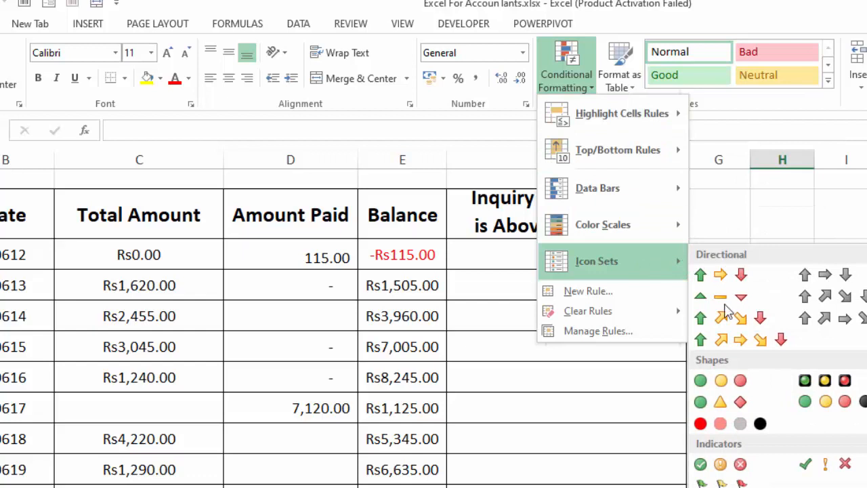
pyautogui.moveTo(608, 224)
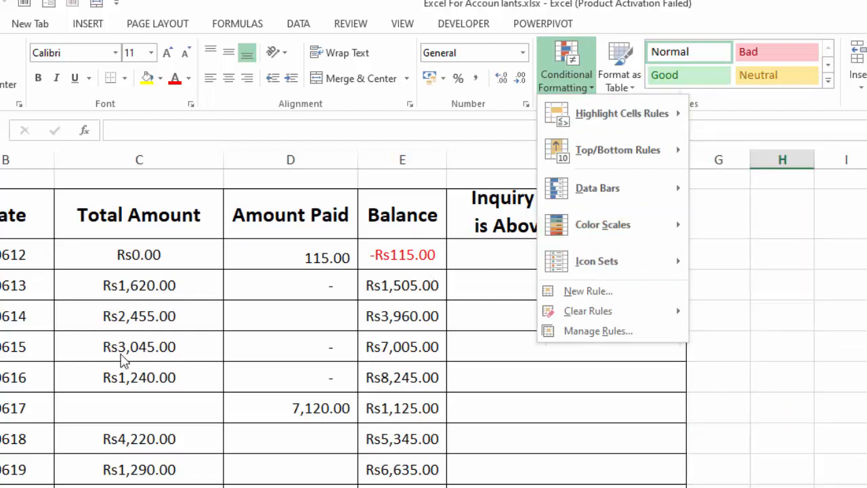
pyautogui.press('Escape')
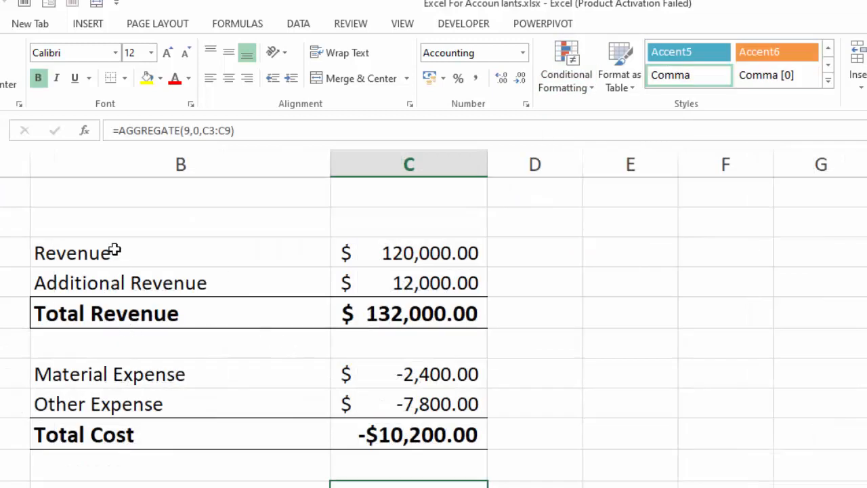
pyautogui.moveTo(116, 250); pyautogui.dragTo(399, 479)
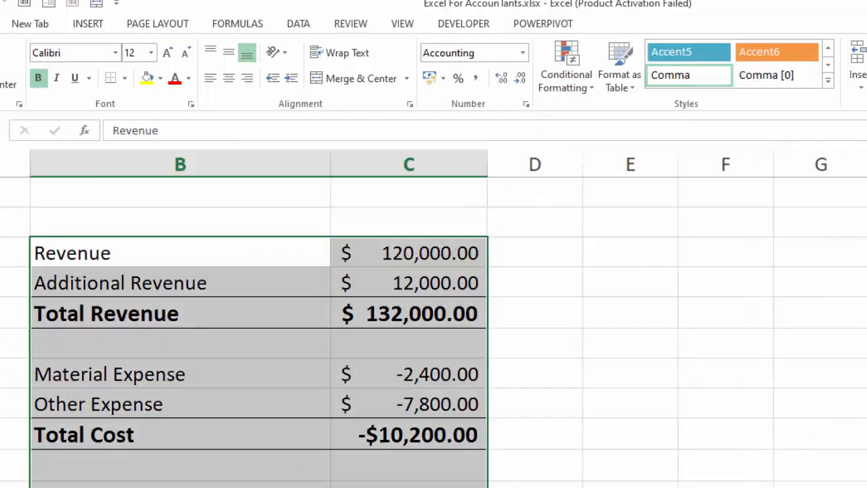
pyautogui.click(569, 94)
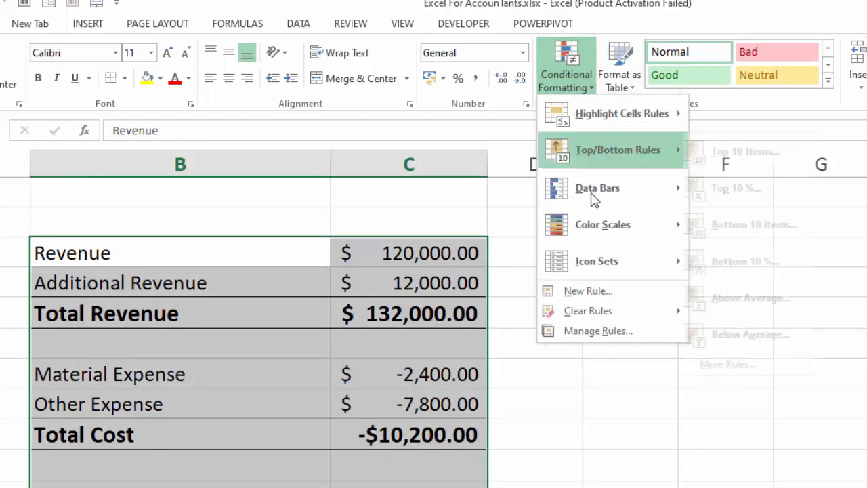
pyautogui.moveTo(618, 234)
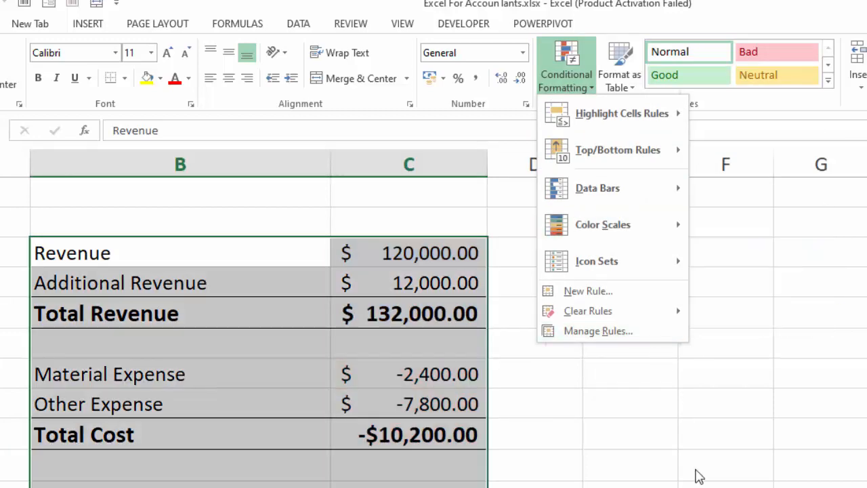
pyautogui.click(696, 471)
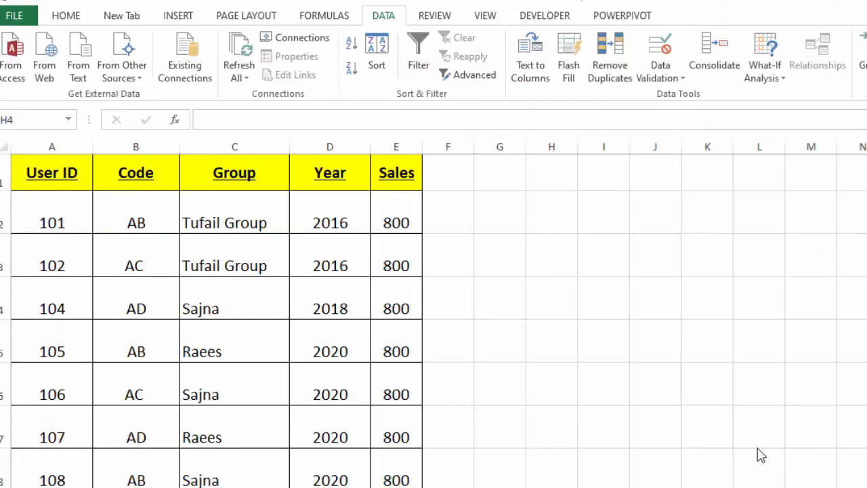
# Look through the User ID sales table and try to remove duplicates with only an empty cell outside it selected.
pyautogui.click(810, 408)
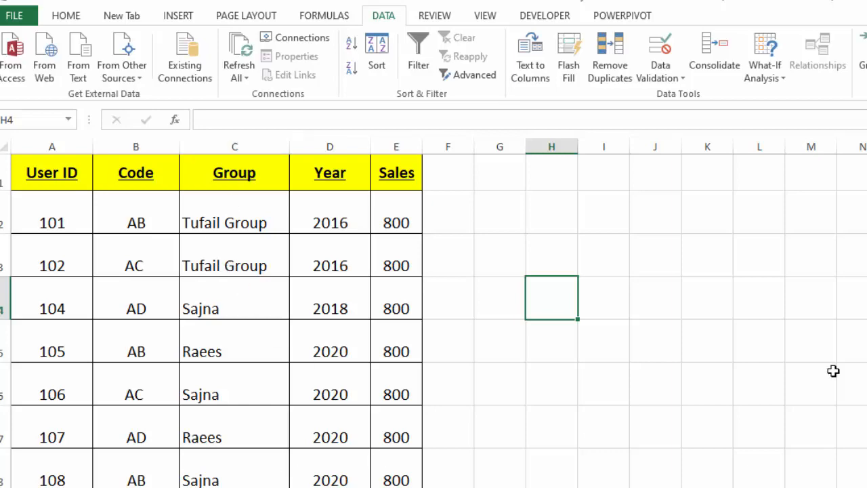
pyautogui.scroll(-4, 433, 318)
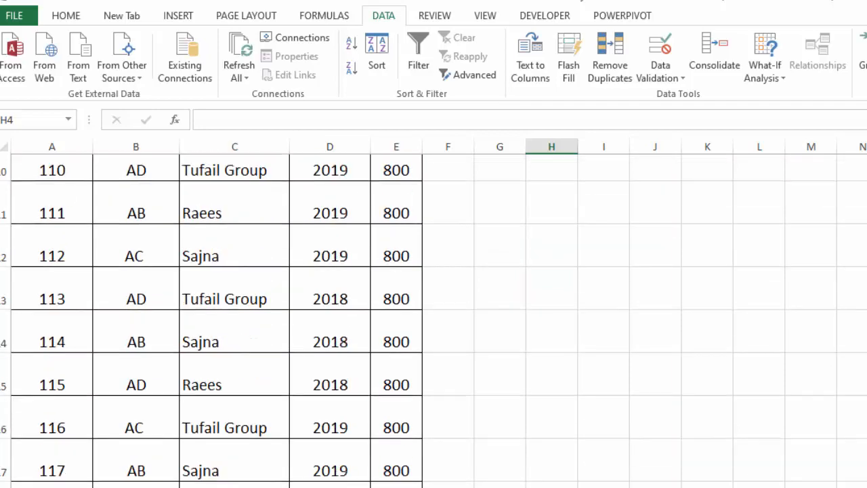
pyautogui.scroll(3, 433, 318)
pyautogui.scroll(2, 433, 318)
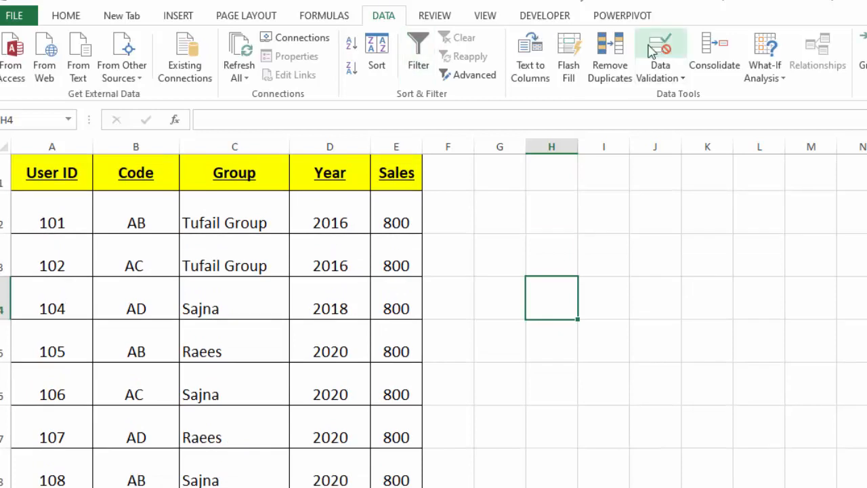
pyautogui.click(609, 85)
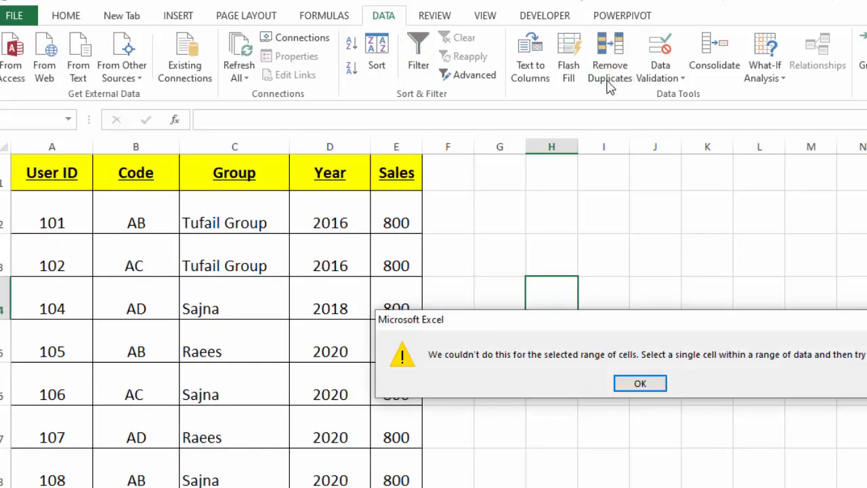
pyautogui.click(638, 383)
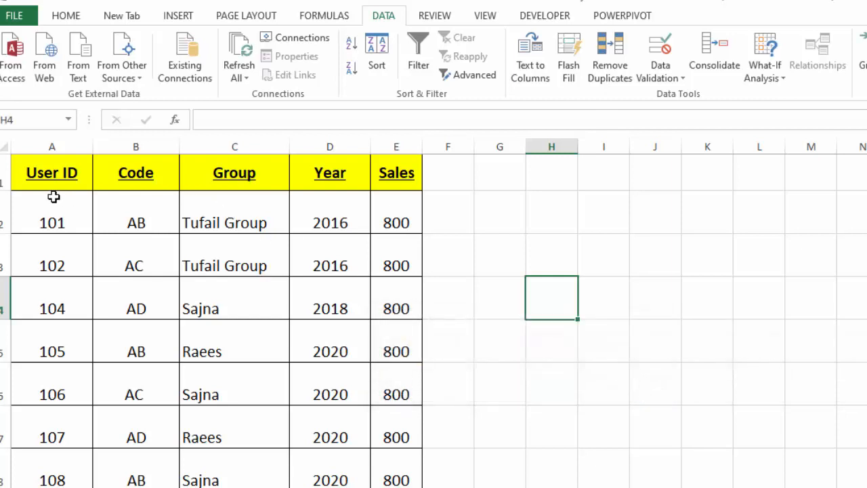
# Remove duplicates from all the sales table's data rows, comparing only the Group column, and undo the removal.
pyautogui.moveTo(60, 197); pyautogui.dragTo(406, 485)
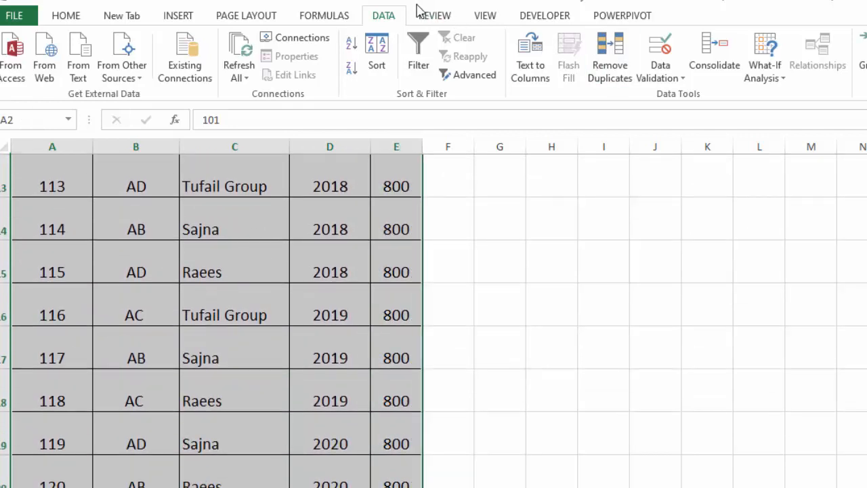
pyautogui.click(610, 87)
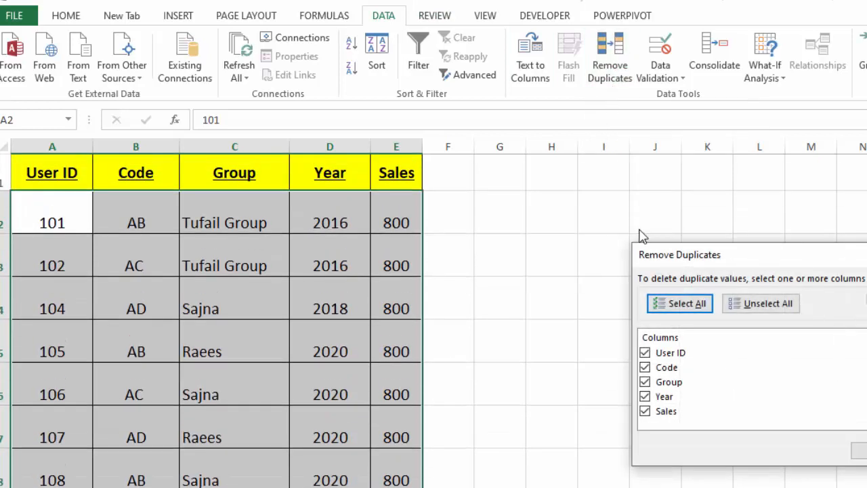
pyautogui.click(644, 354)
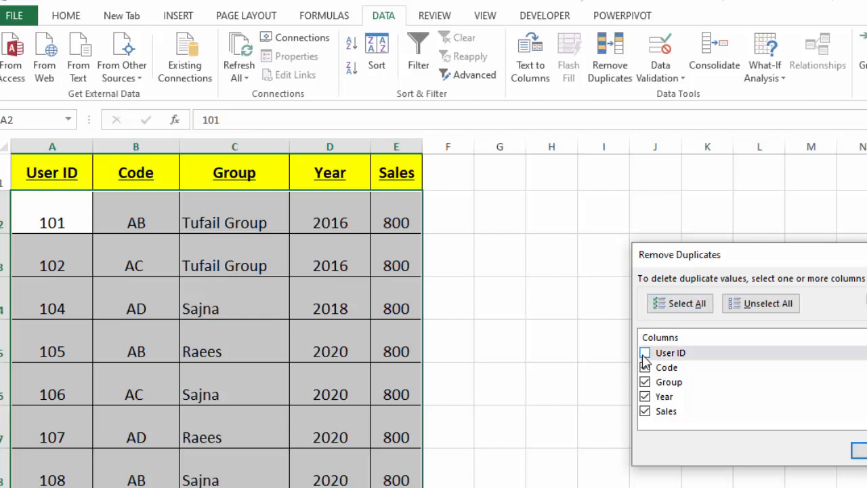
pyautogui.click(645, 396)
pyautogui.click(644, 412)
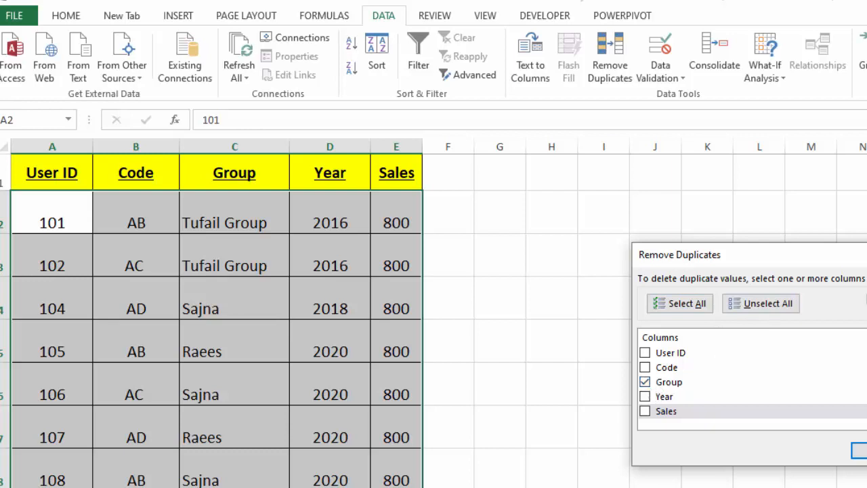
pyautogui.click(860, 450)
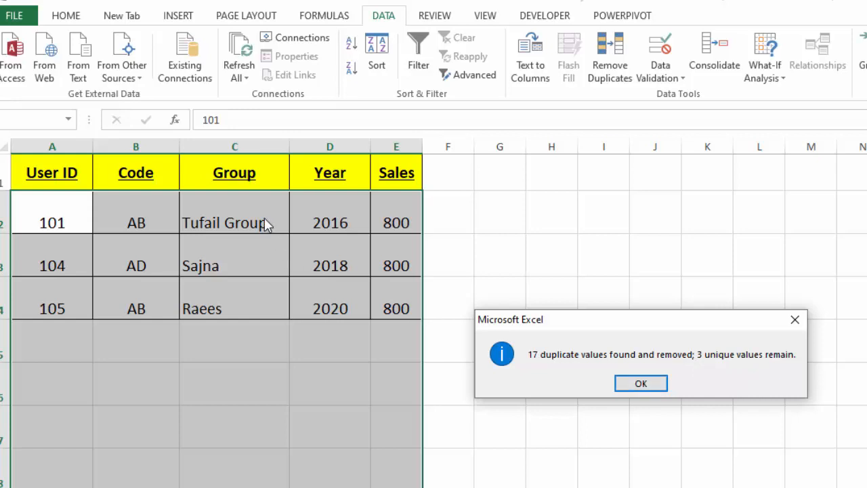
pyautogui.click(639, 390)
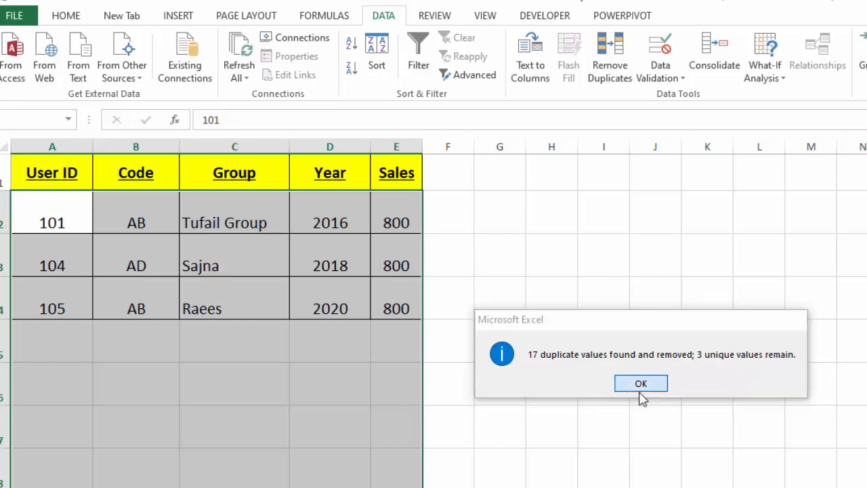
pyautogui.hotkey('ctrl', 'z')
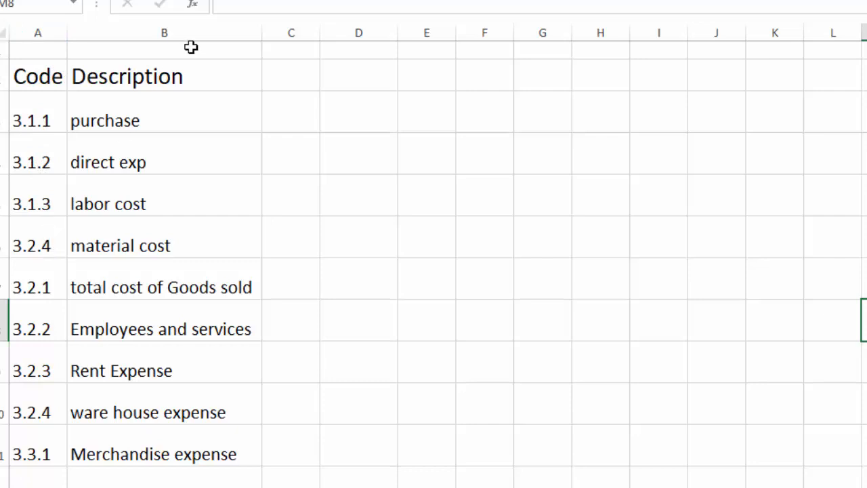
# Copy the code values from column A into column C starting at C3, and deselect them.
pyautogui.moveTo(100, 117); pyautogui.dragTo(102, 484)
pyautogui.click(600, 477)
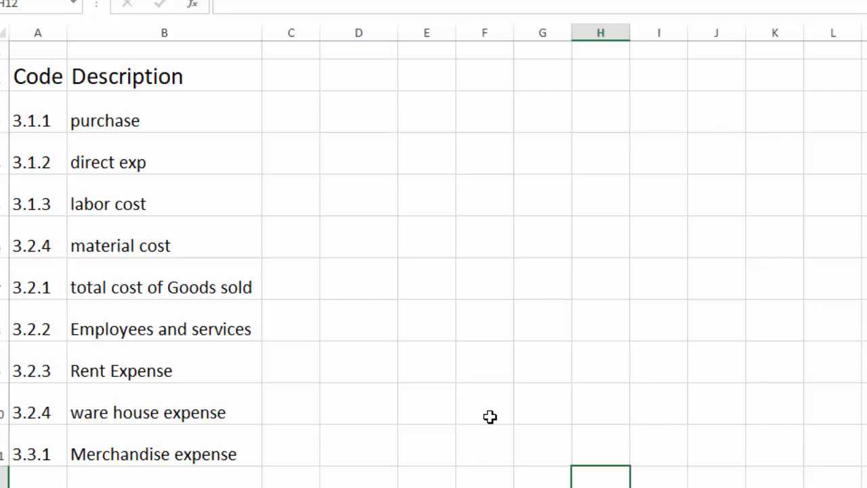
pyautogui.moveTo(45, 124); pyautogui.dragTo(41, 485)
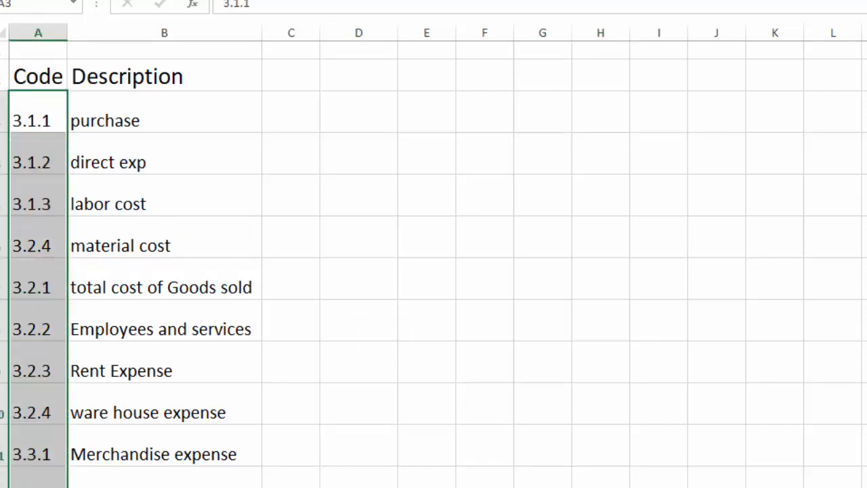
pyautogui.hotkey('ctrl', 'c')
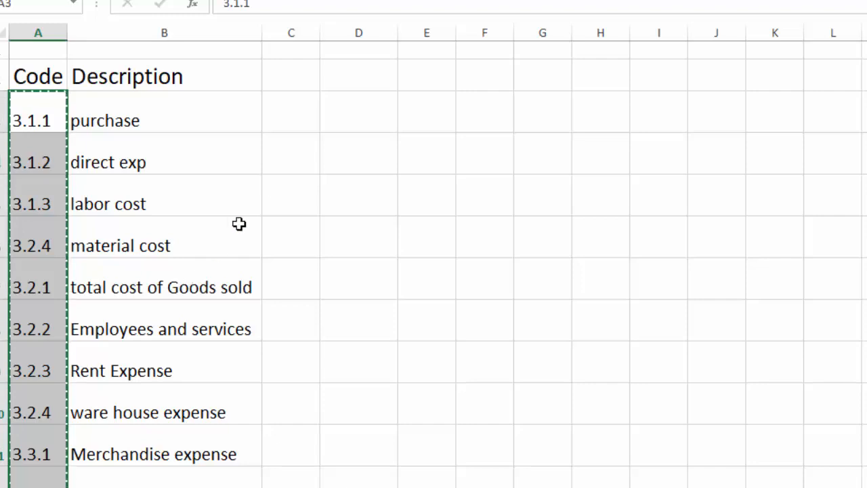
pyautogui.click(294, 108)
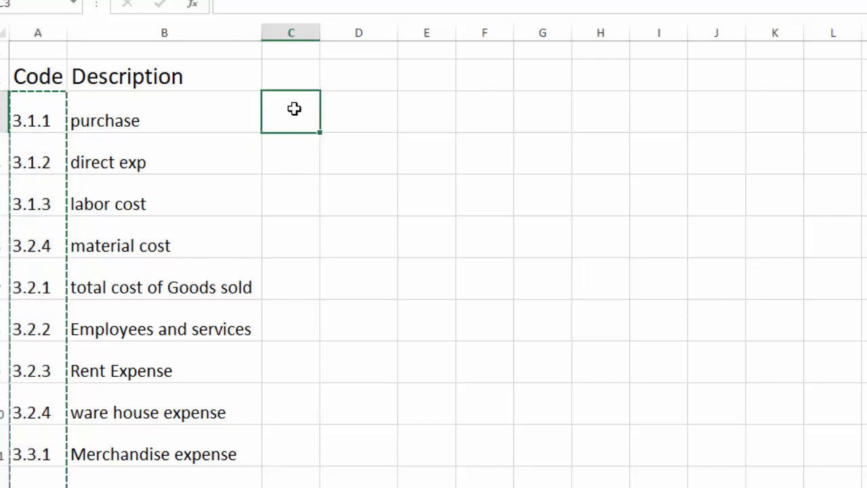
pyautogui.hotkey('ctrl', 'v')
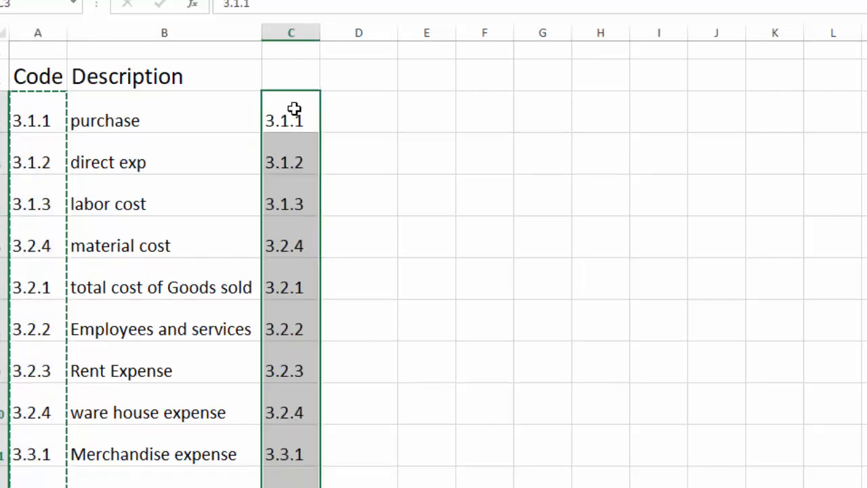
pyautogui.press('Return')
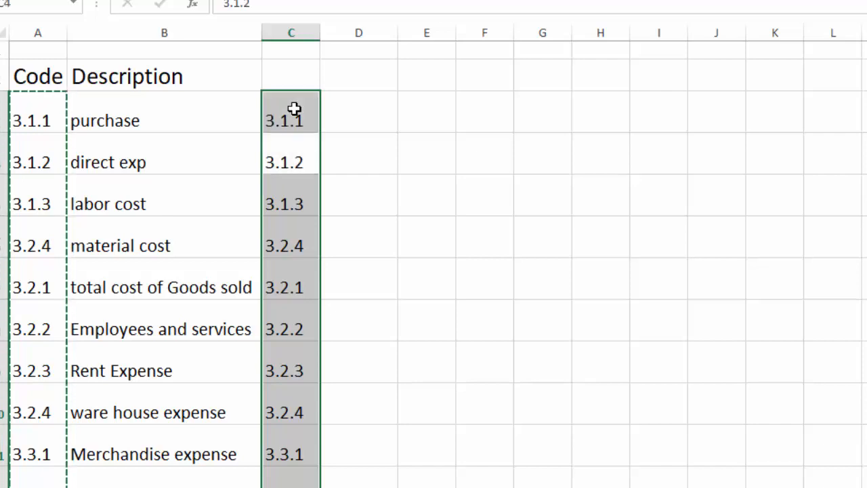
pyautogui.press('Escape')
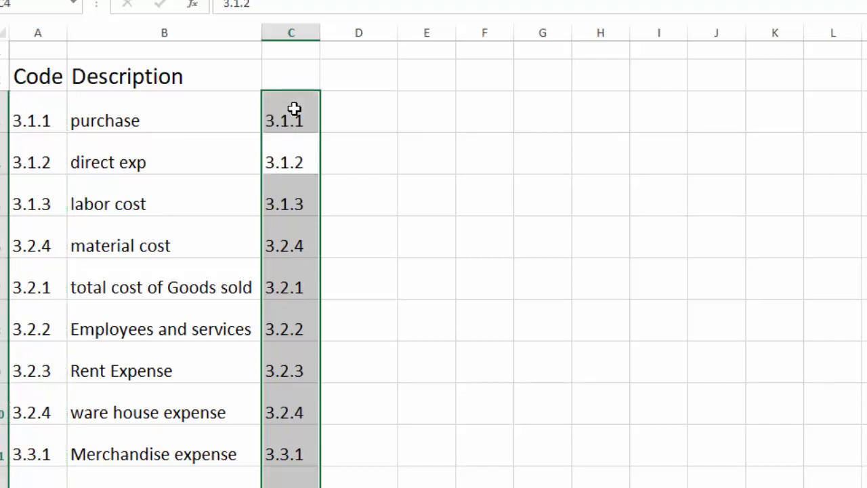
pyautogui.click(449, 177)
# Enter the headers Code in C2 and Description in D2.
pyautogui.click(300, 80)
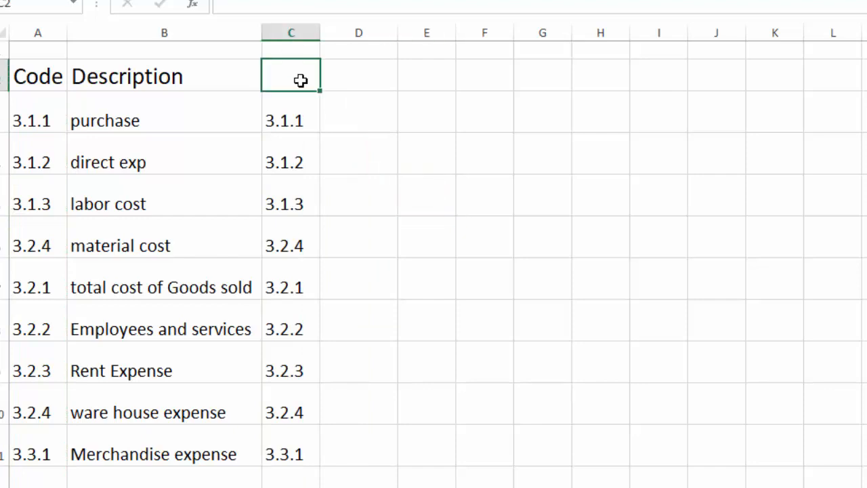
pyautogui.write('code')
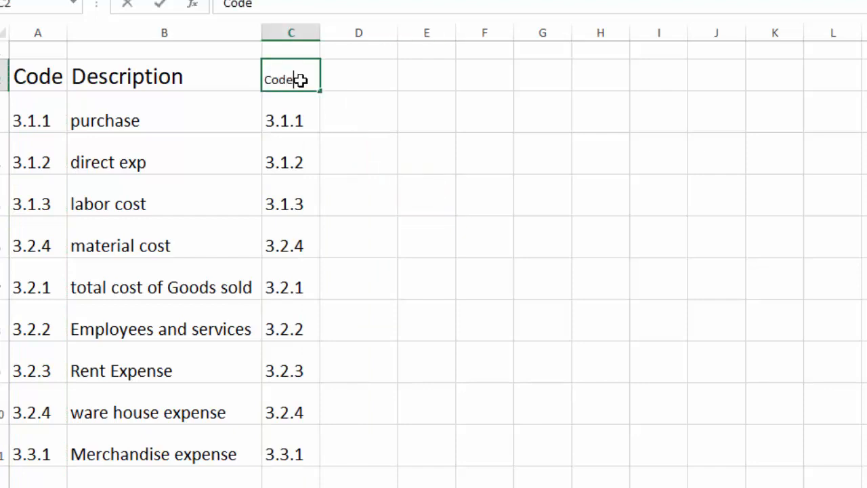
pyautogui.press('Tab')
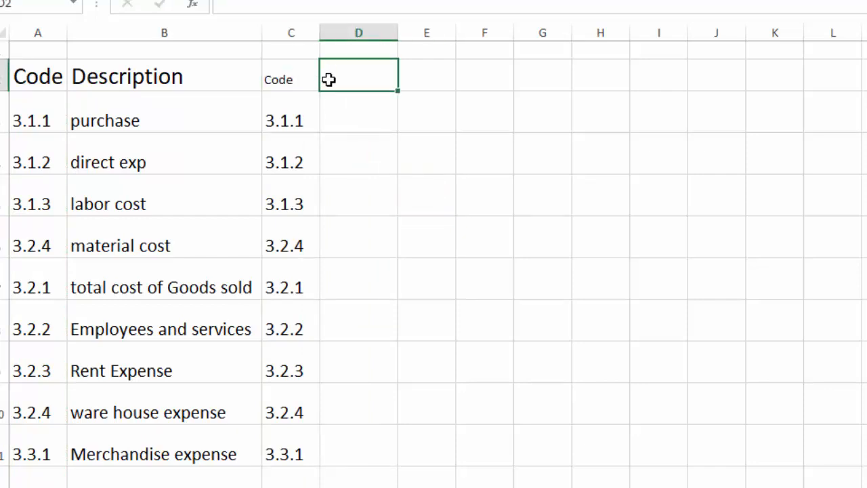
pyautogui.write('Descri')
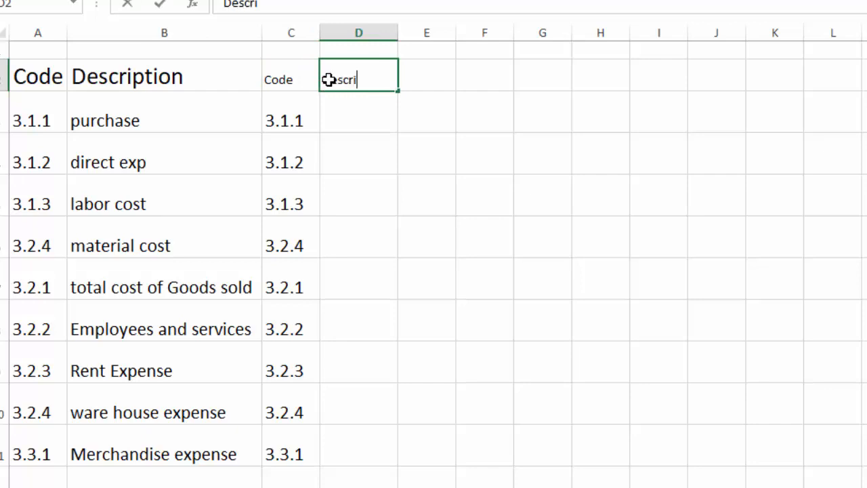
pyautogui.write('tipn')
pyautogui.press('Tab')
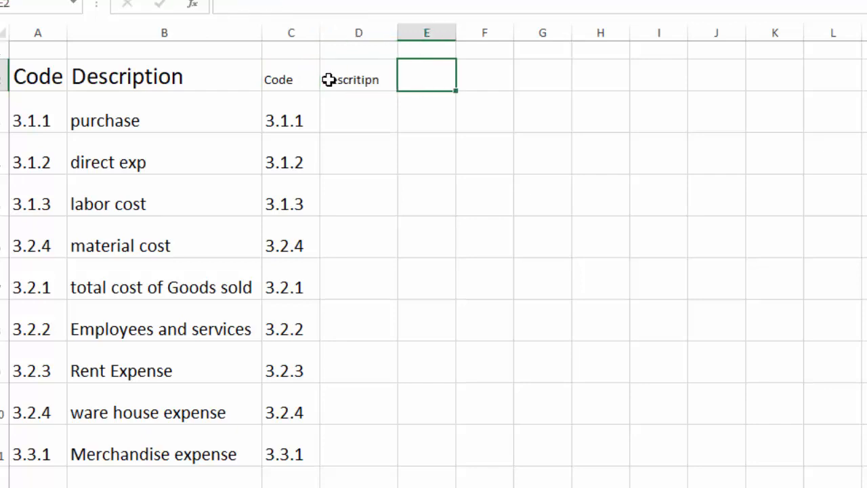
pyautogui.click(371, 79)
pyautogui.doubleClick(372, 80)
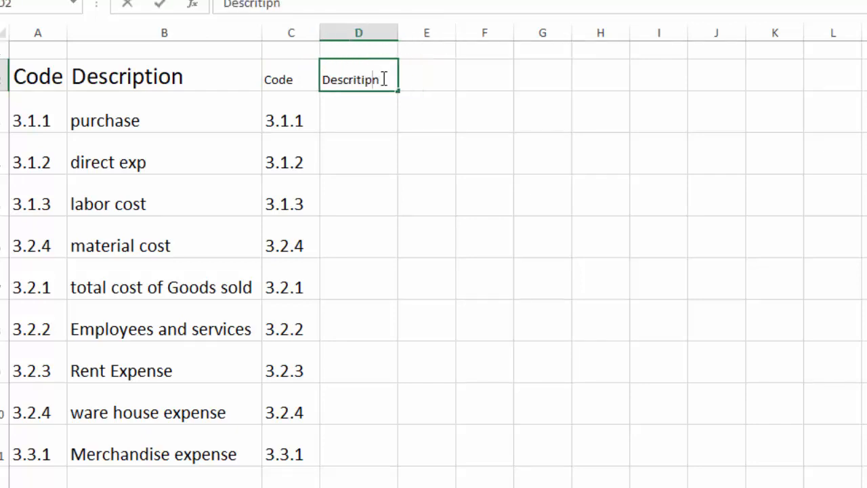
pyautogui.moveTo(383, 79); pyautogui.dragTo(290, 79)
pyautogui.write('De')
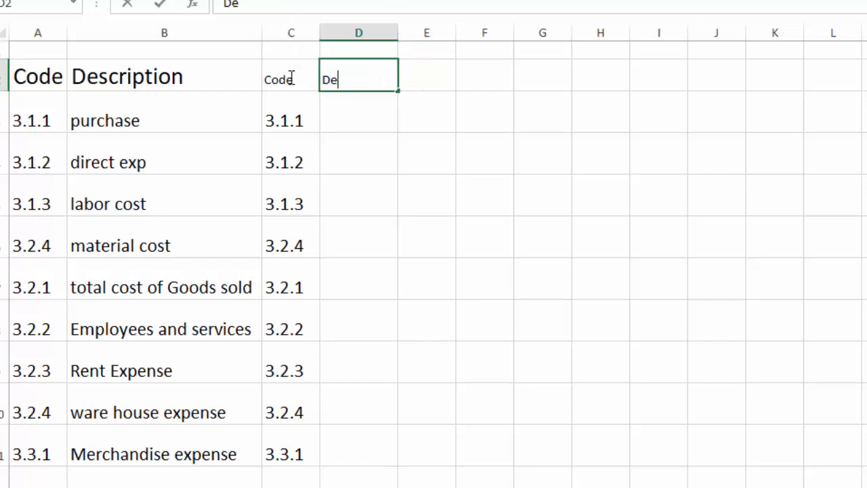
pyautogui.write('scription')
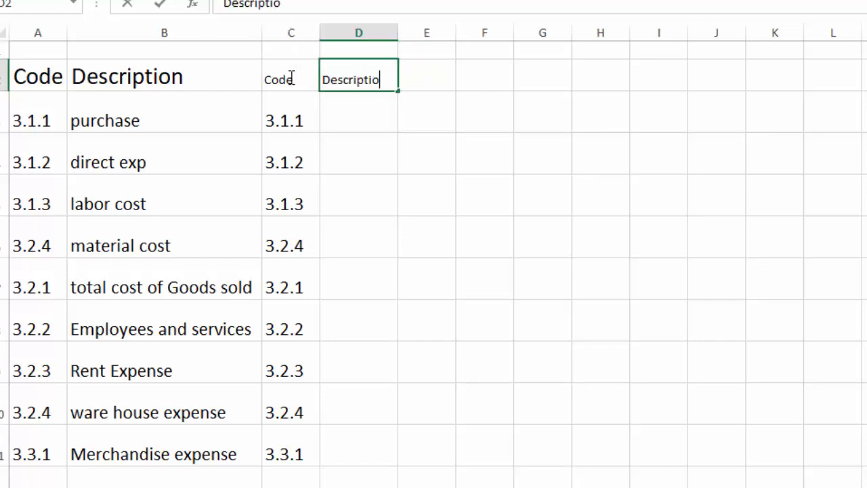
pyautogui.press('Tab')
# Increase the font size of the C2 and D2 headers to 22 and autofit column D to its header.
pyautogui.moveTo(293, 77); pyautogui.dragTo(358, 79)
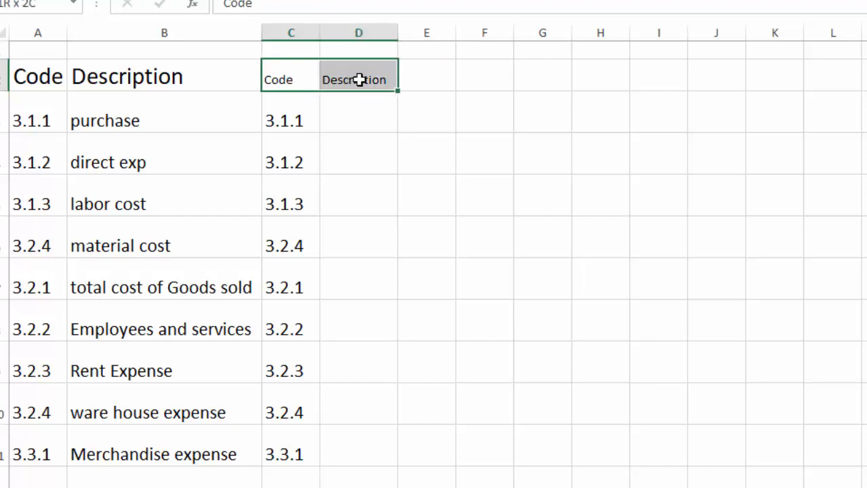
pyautogui.click(298, 56)
pyautogui.click(298, 57)
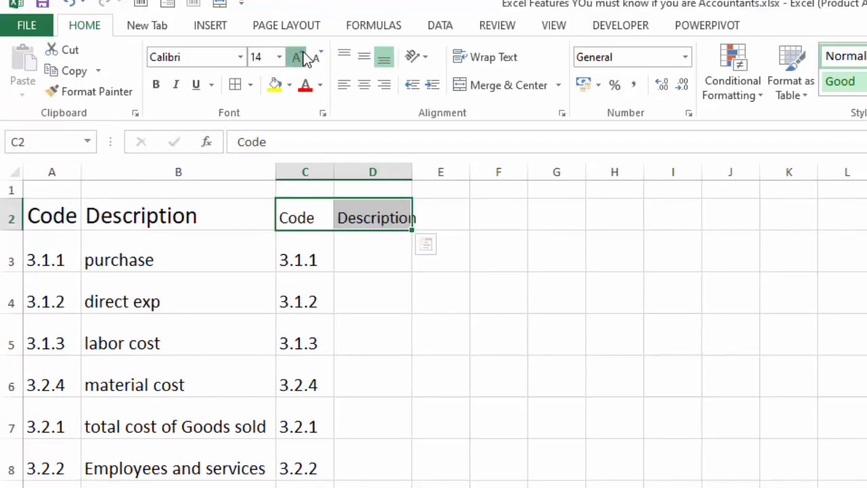
pyautogui.click(298, 57)
pyautogui.click(298, 57)
pyautogui.click(304, 57)
pyautogui.click(305, 58)
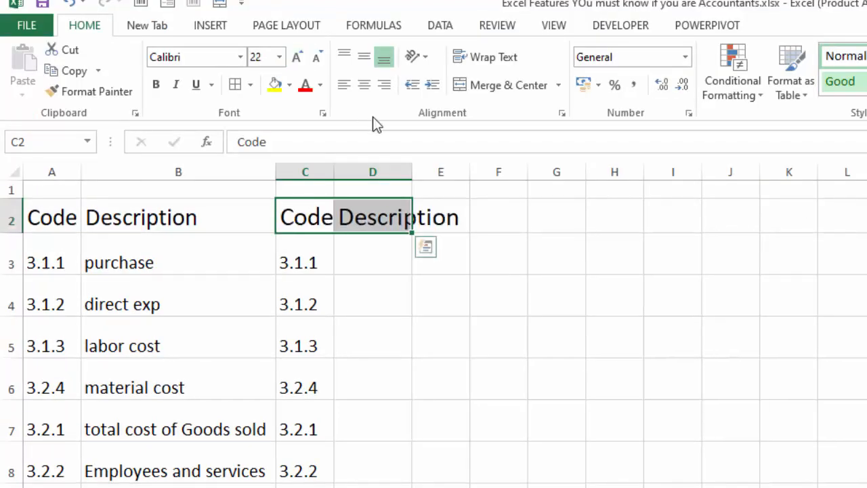
pyautogui.doubleClick(412, 169)
pyautogui.click(381, 254)
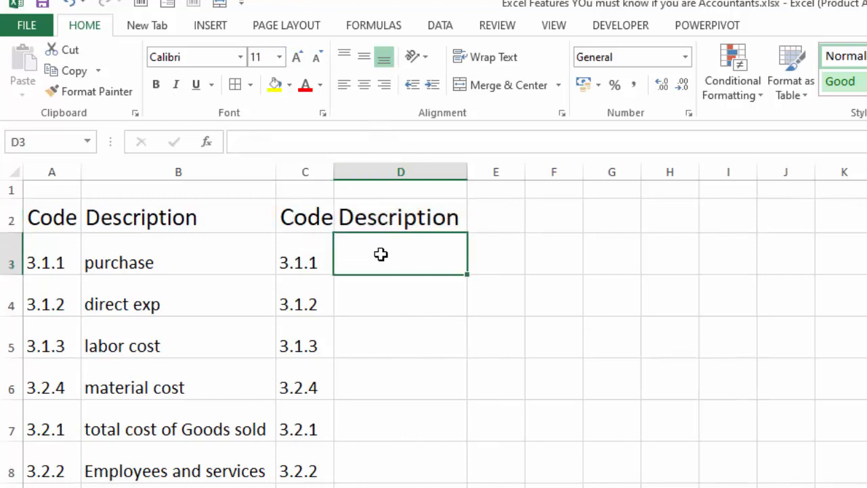
# Increase the font size of the blank description cells in column D, from D3 down, to 18.
pyautogui.moveTo(381, 254); pyautogui.dragTo(390, 486)
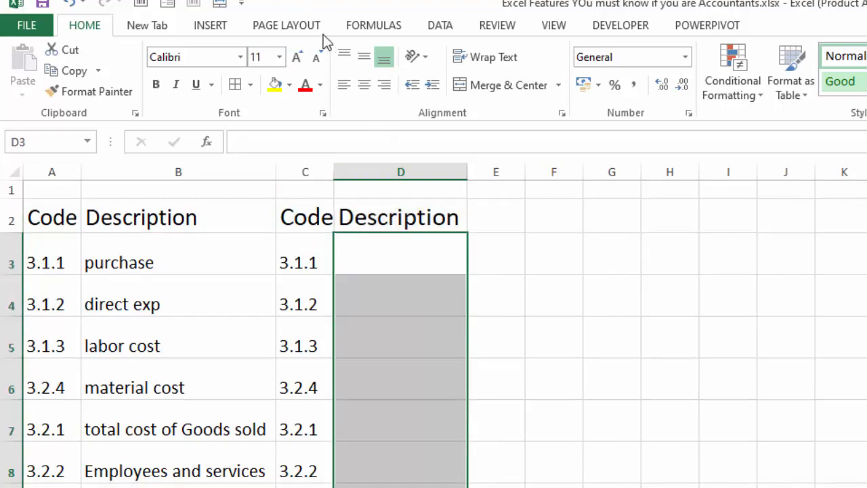
pyautogui.click(298, 58)
pyautogui.click(298, 58)
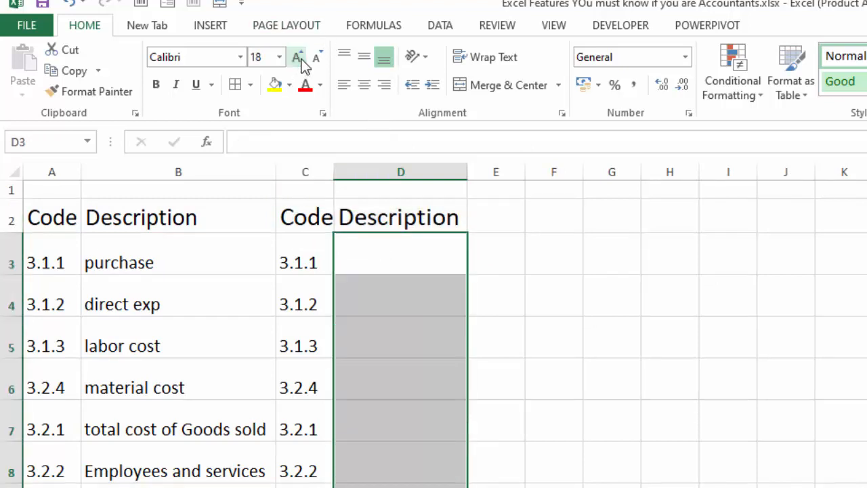
pyautogui.click(409, 261)
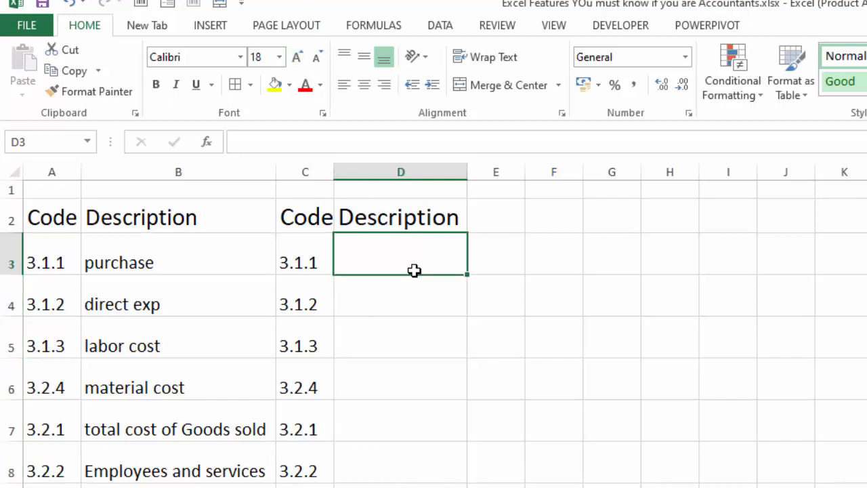
# Copy the purchase description from B3 into D3 and clear the copy marker.
pyautogui.click(141, 262)
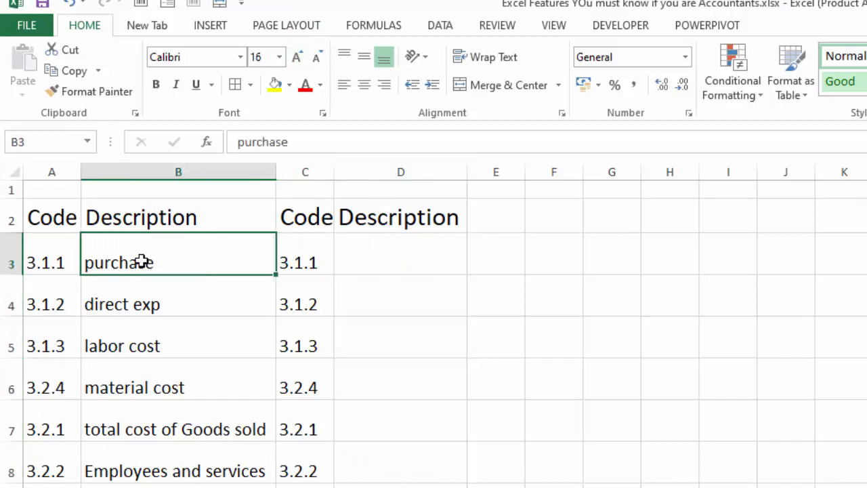
pyautogui.hotkey('ctrl', 'c')
pyautogui.click(346, 260)
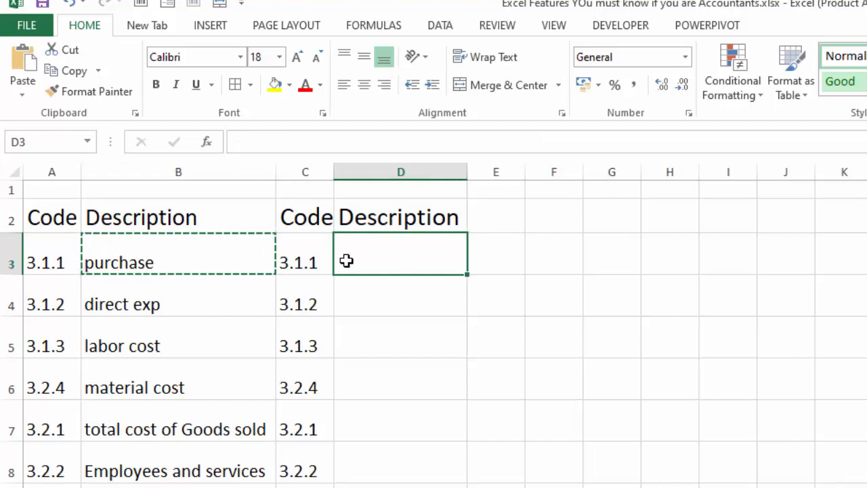
pyautogui.hotkey('ctrl', 'v')
pyautogui.press('Right')
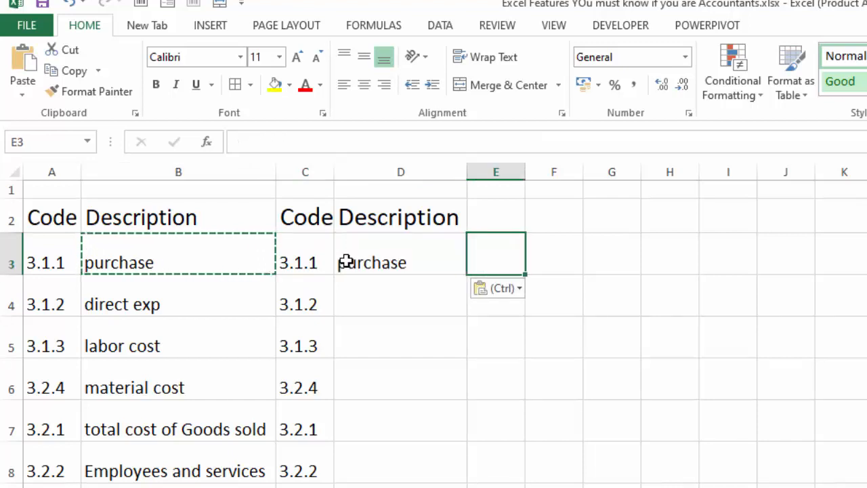
pyautogui.press('Escape')
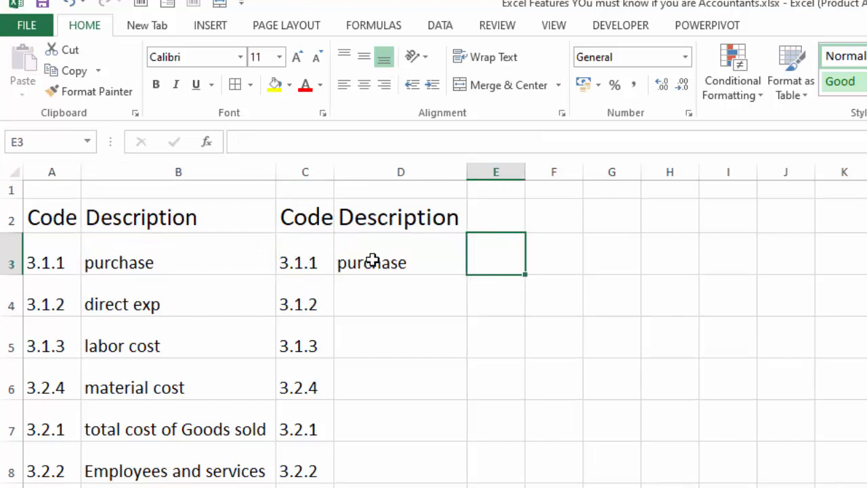
# Flash Fill the remaining descriptions in column D from the D3 example, and autofit the column's width.
pyautogui.moveTo(372, 260); pyautogui.dragTo(400, 487)
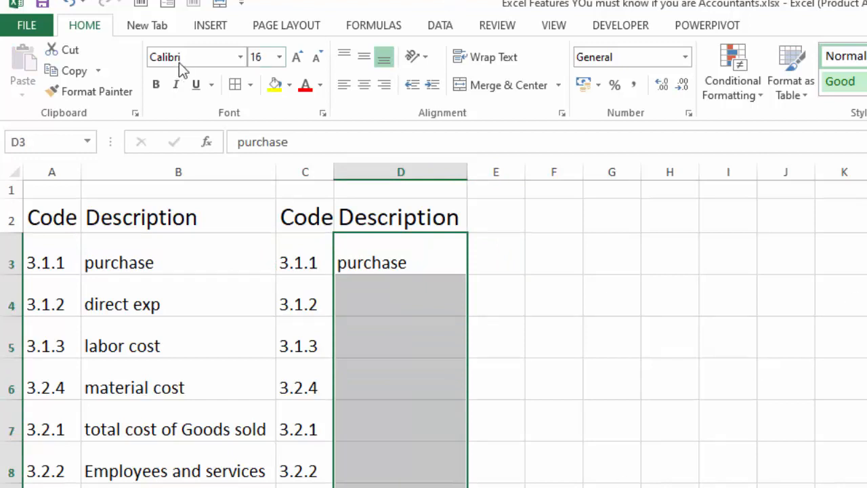
pyautogui.click(448, 29)
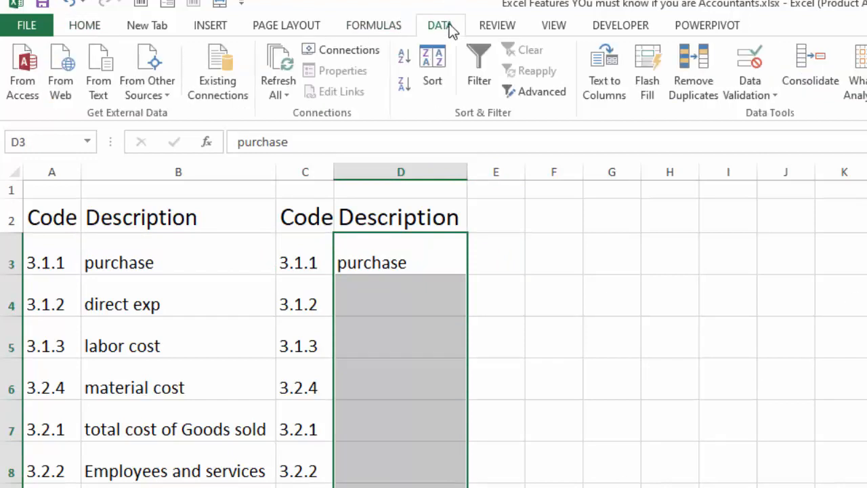
pyautogui.click(94, 31)
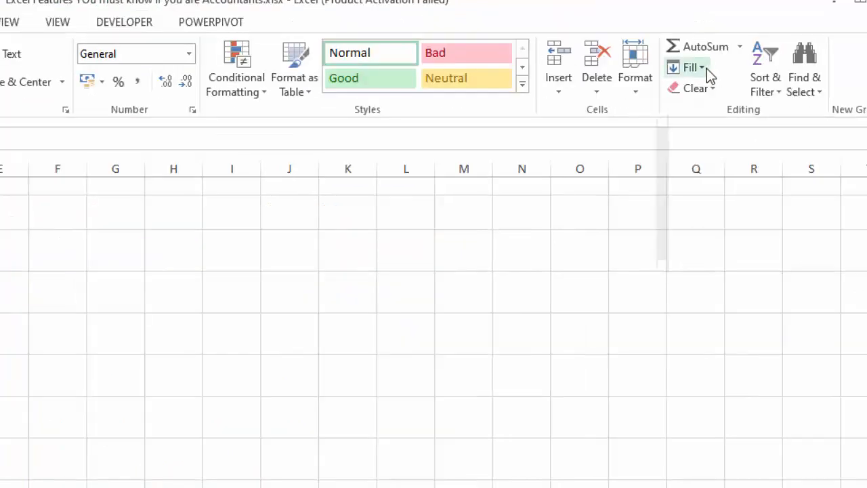
pyautogui.click(704, 68)
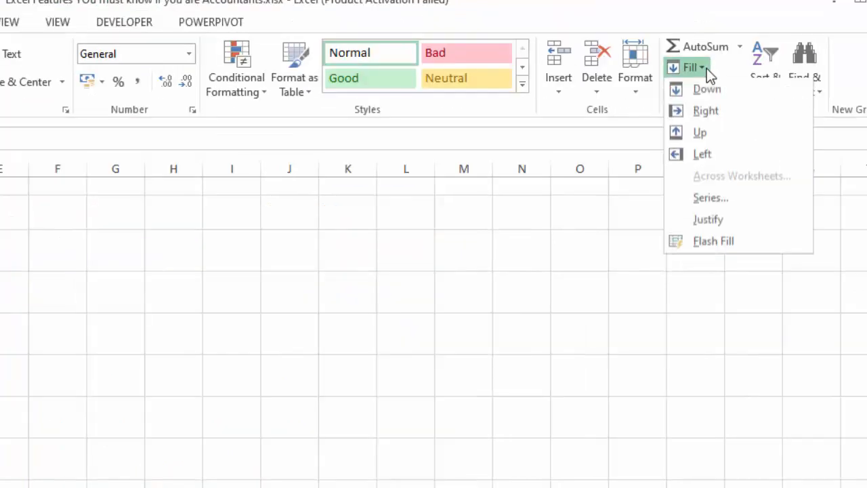
pyautogui.click(713, 241)
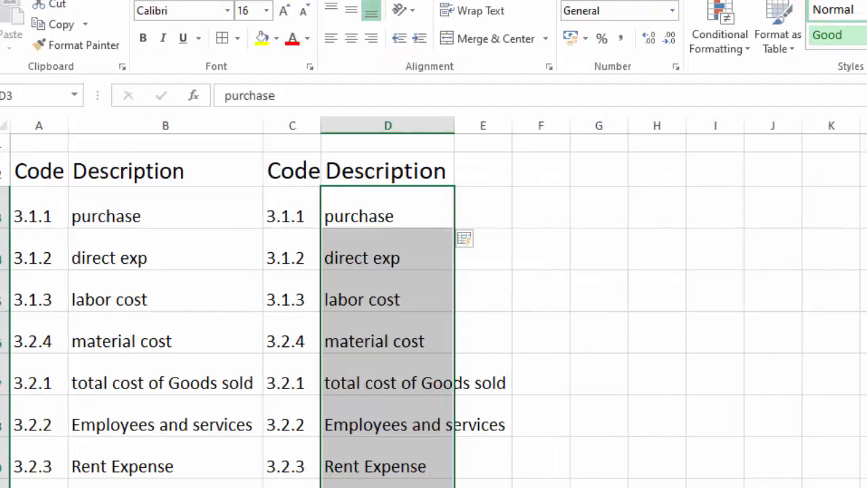
pyautogui.moveTo(452, 130); pyautogui.dragTo(451, 129)
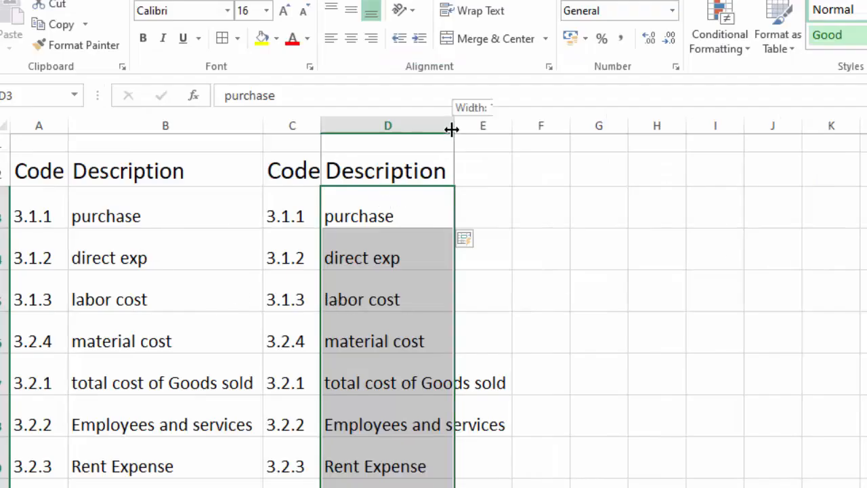
pyautogui.doubleClick(451, 129)
# Switch to the Advance Excel.xlsx workbook and turn on filters for the header row of the sheet titled Multan.
pyautogui.click(661, 484)
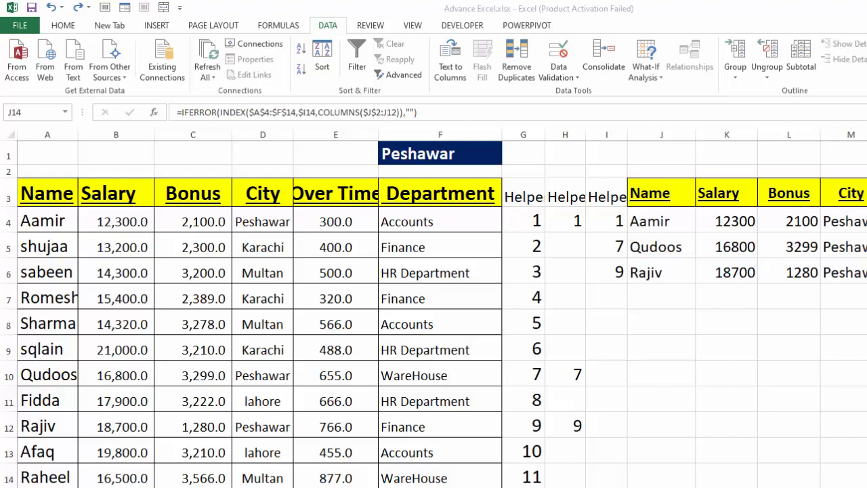
pyautogui.hotkey('ctrl', 'shift', 'l')
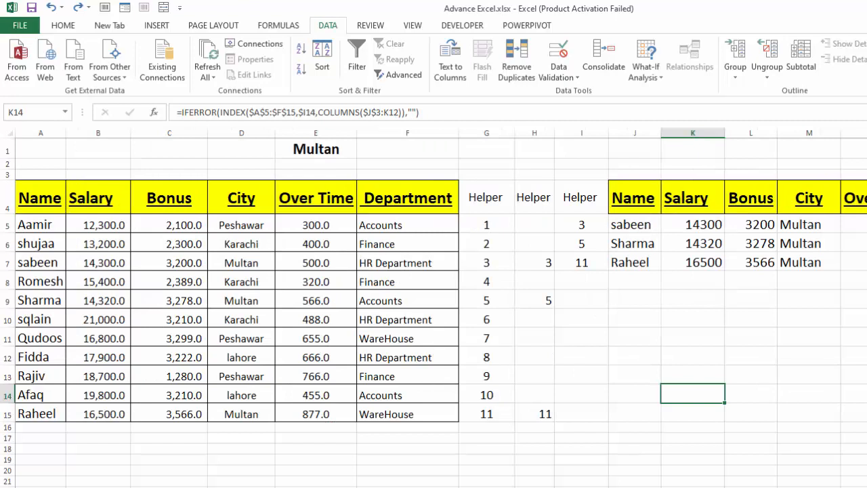
pyautogui.hotkey('ctrl', 'shift', 'l')
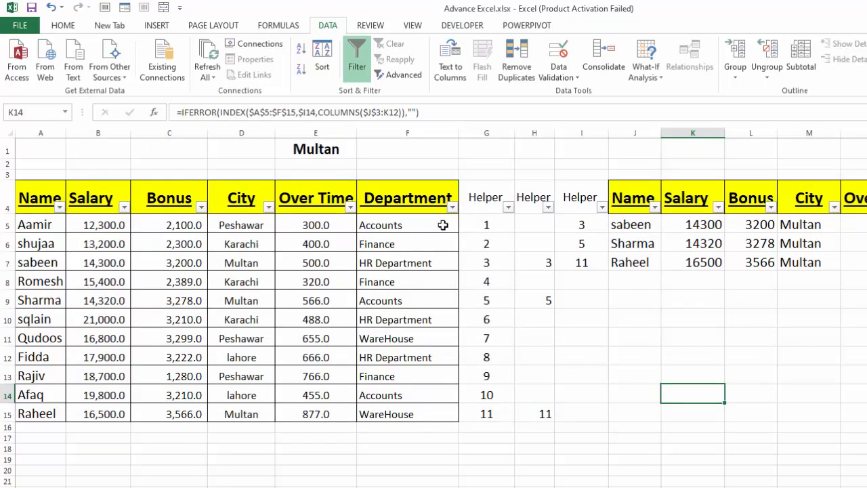
pyautogui.keyDown('ctrl'); pyautogui.scroll(3, 308, 320); pyautogui.keyUp('ctrl')
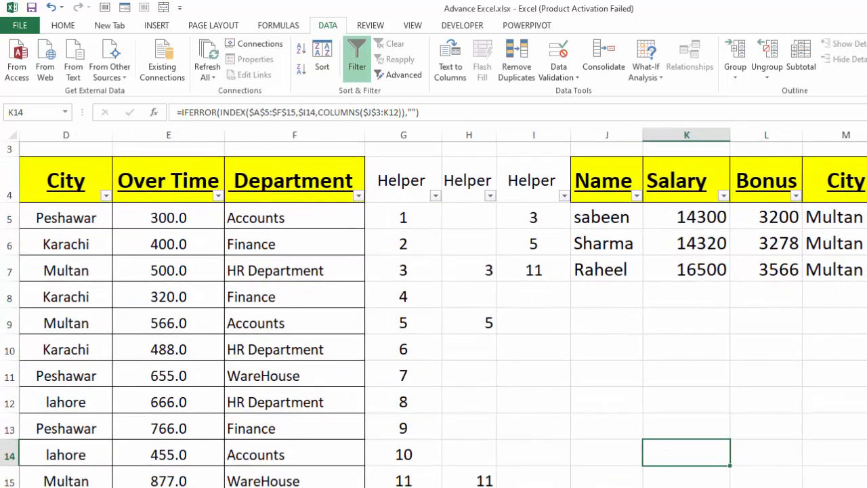
pyautogui.hscroll(-2, 547, 345)
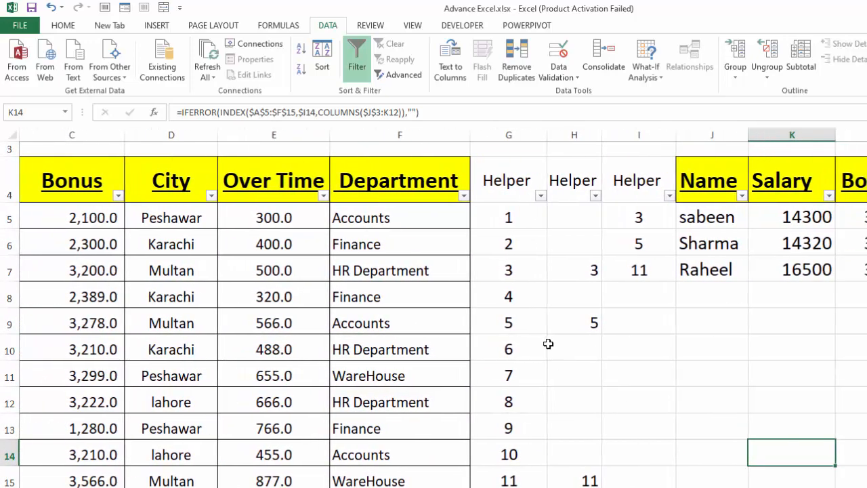
# Filter the Department column to show only Accounts, excluding Finance, HR Department and WareHouse, and undo that filter.
pyautogui.click(463, 196)
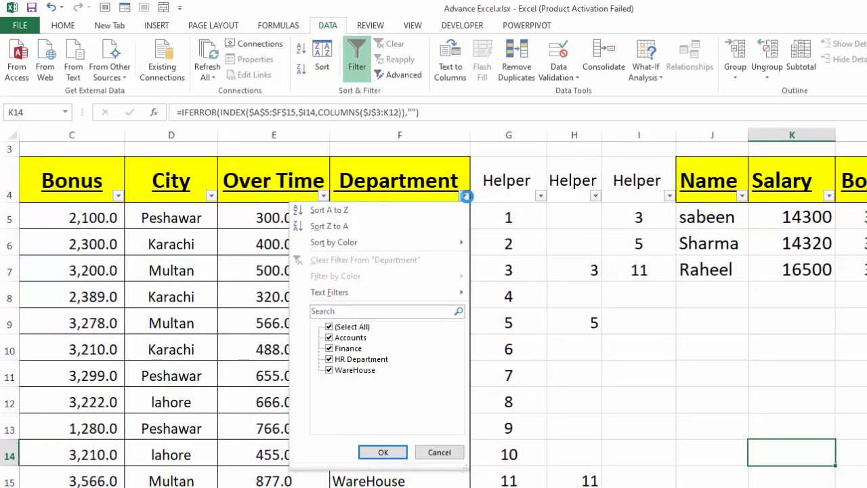
pyautogui.click(329, 348)
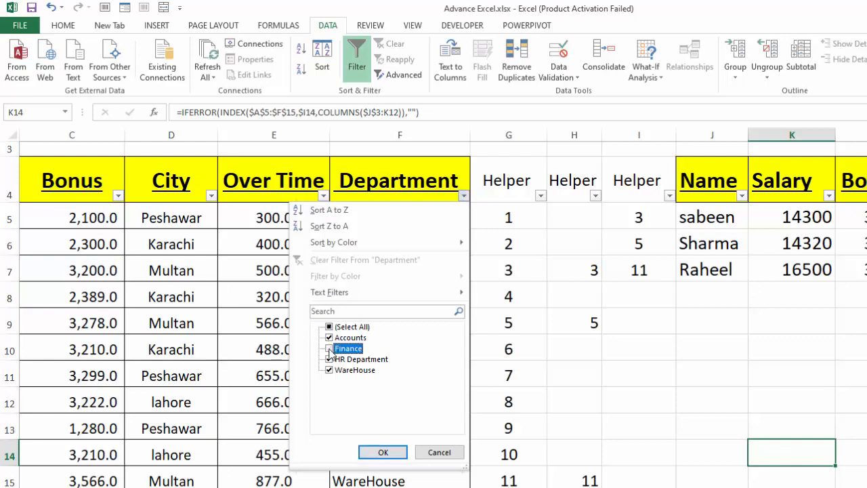
pyautogui.click(329, 360)
pyautogui.click(329, 369)
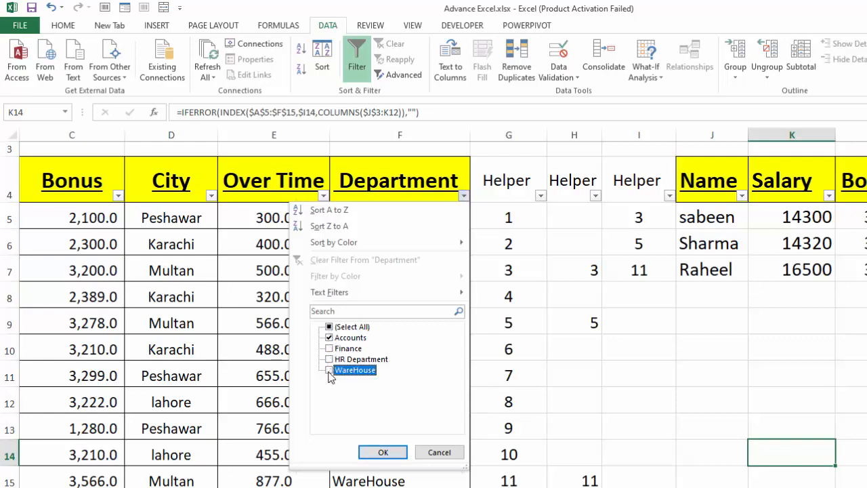
pyautogui.click(376, 451)
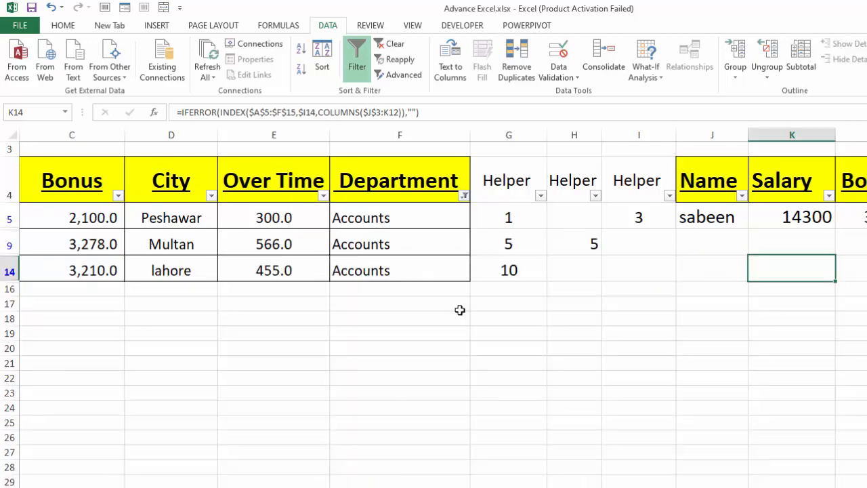
pyautogui.hotkey('ctrl', 'z')
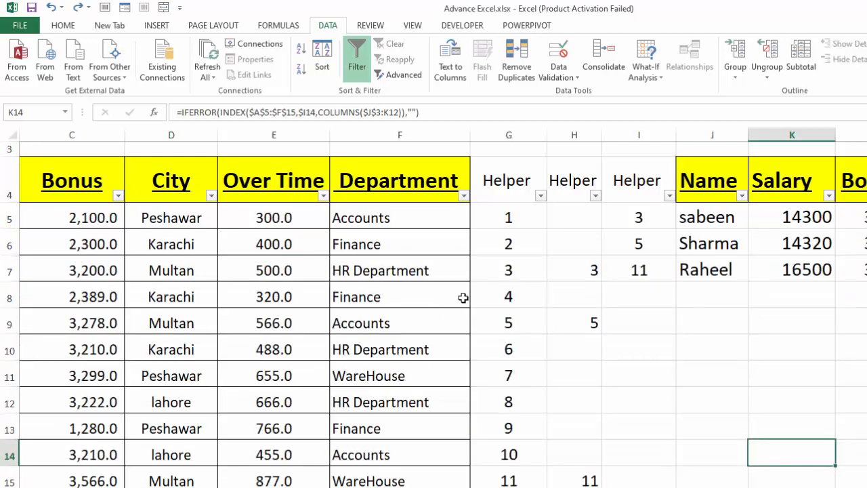
# Turn off the filters on the header row in row 4.
pyautogui.scroll(-1, 460, 302)
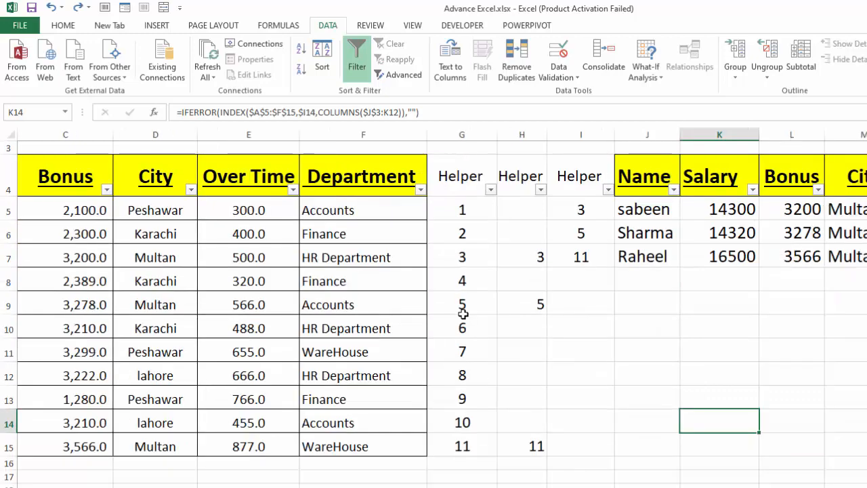
pyautogui.scroll(-2, 463, 314)
pyautogui.hotkey('ctrl', 'shift', 'l')
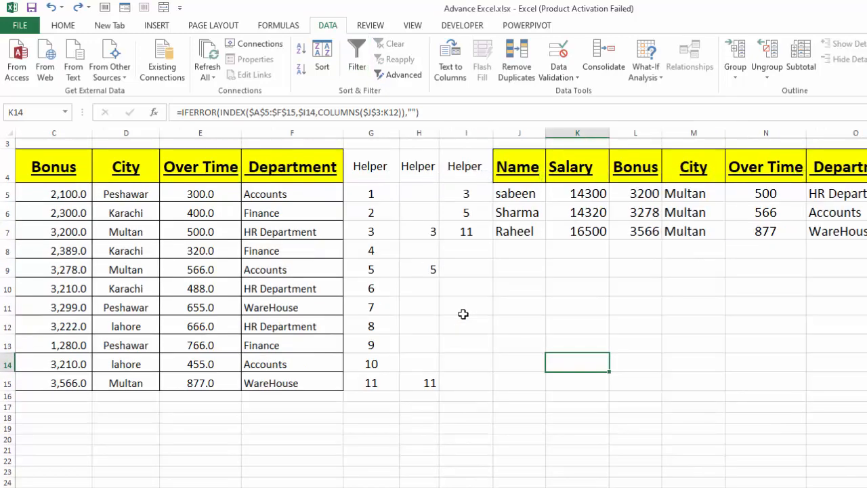